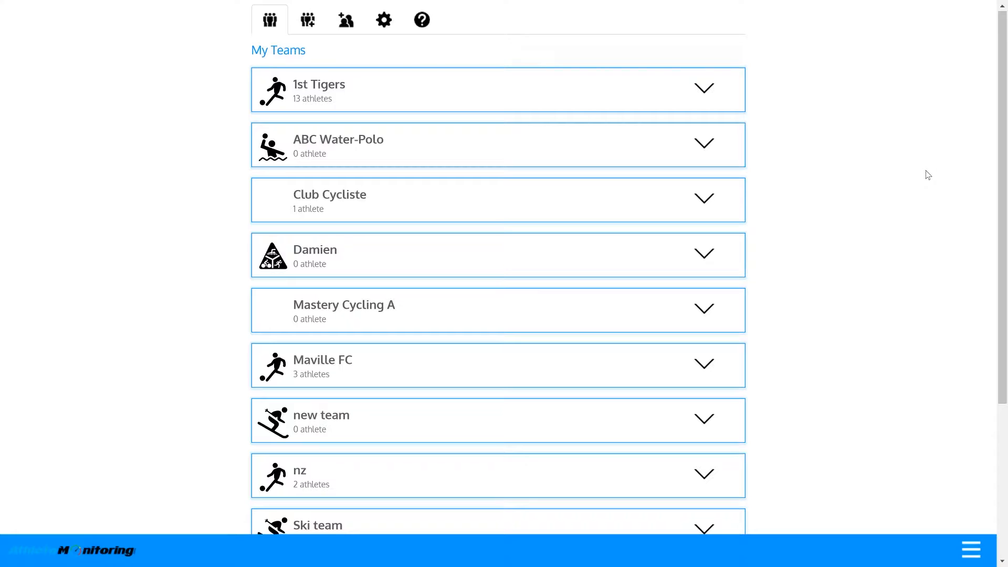
- Expand the 1st Tigers row to show its 13-athlete readiness risk table
click(371, 105)
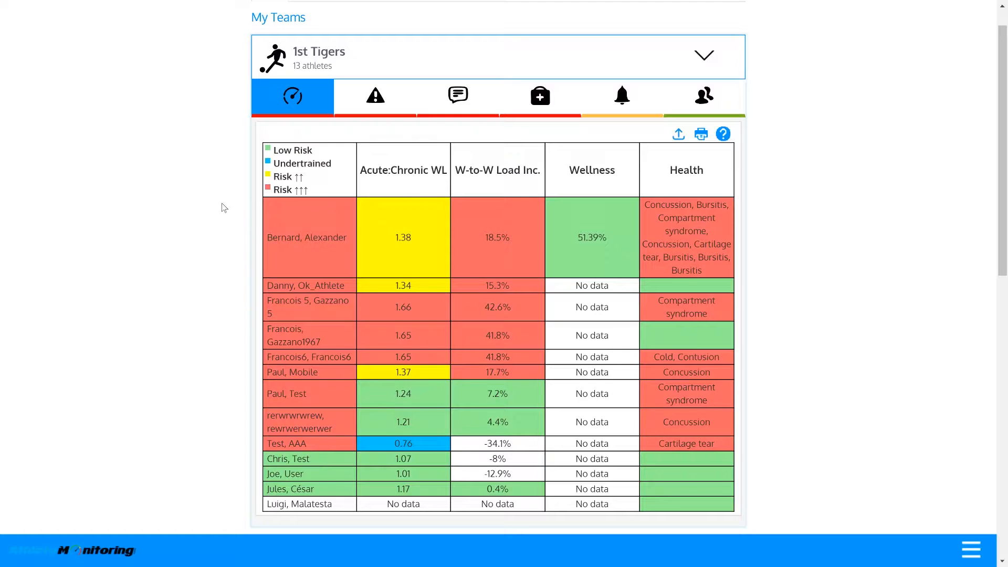
- Show the fix advice for the yellow 1.38 Acute:Chronic WL cell: decrease load by 81
scroll(221, 206, down, 1)
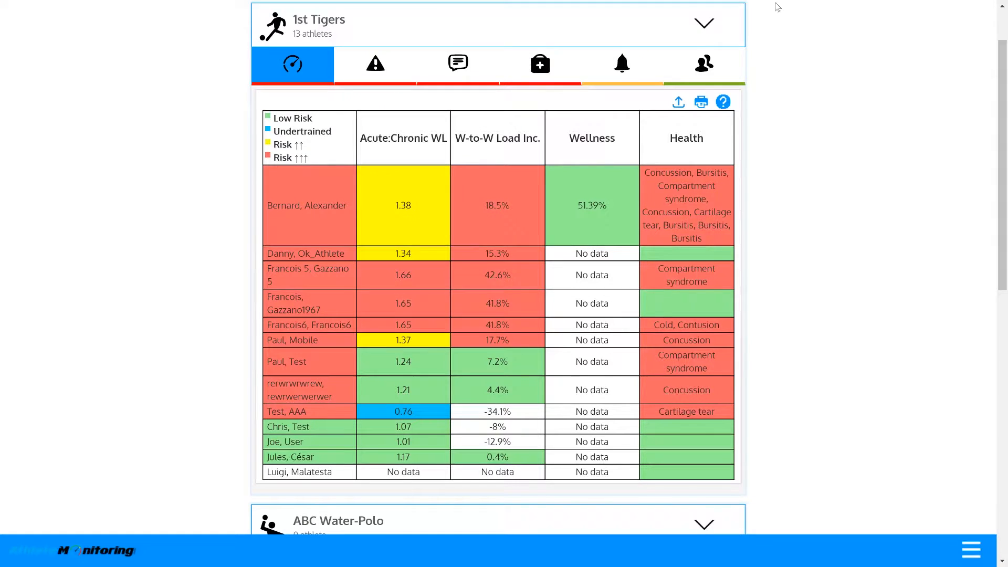
click(416, 190)
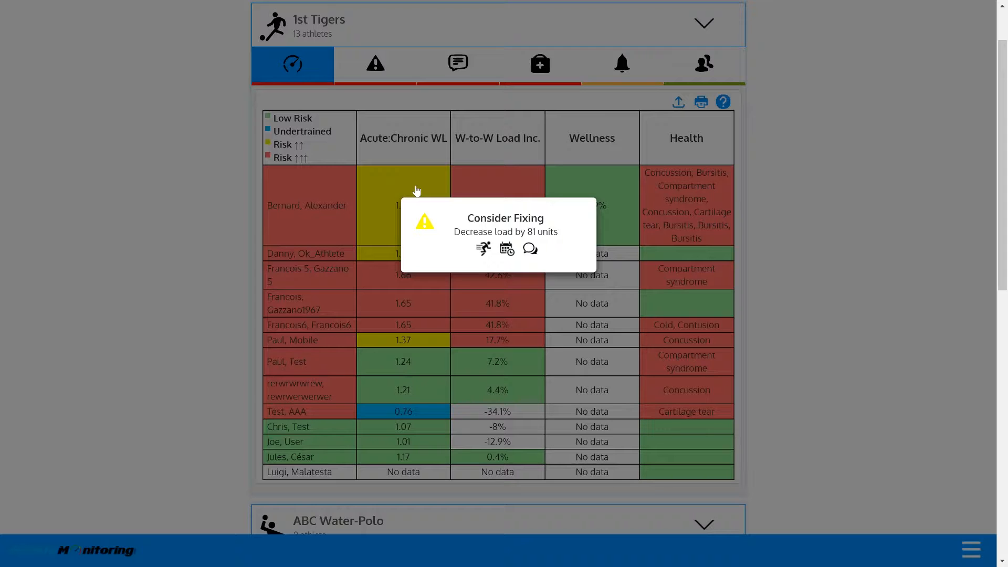
- Close the fix advice and switch to the 1st Tigers at-risk athlete alerts list
click(416, 191)
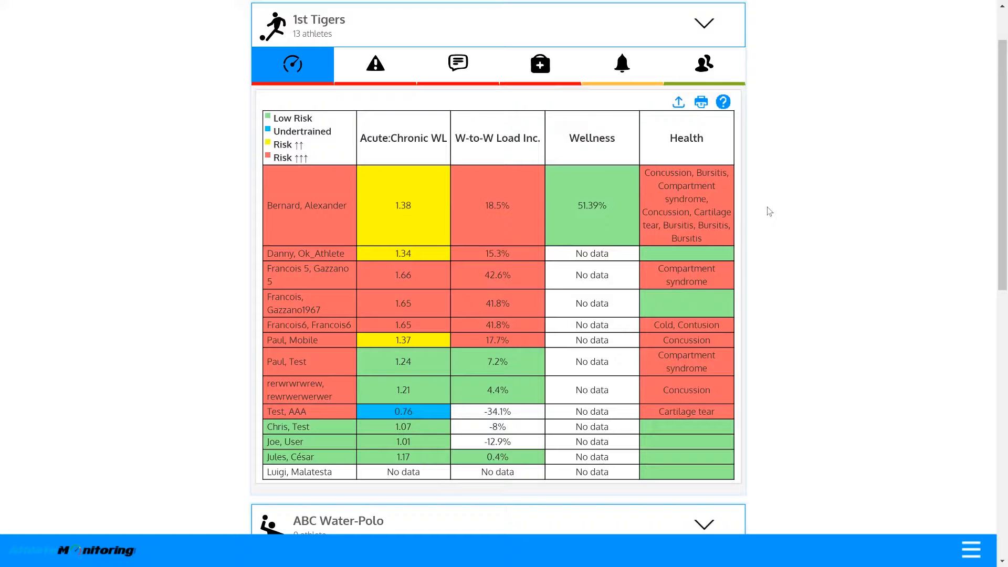
click(367, 65)
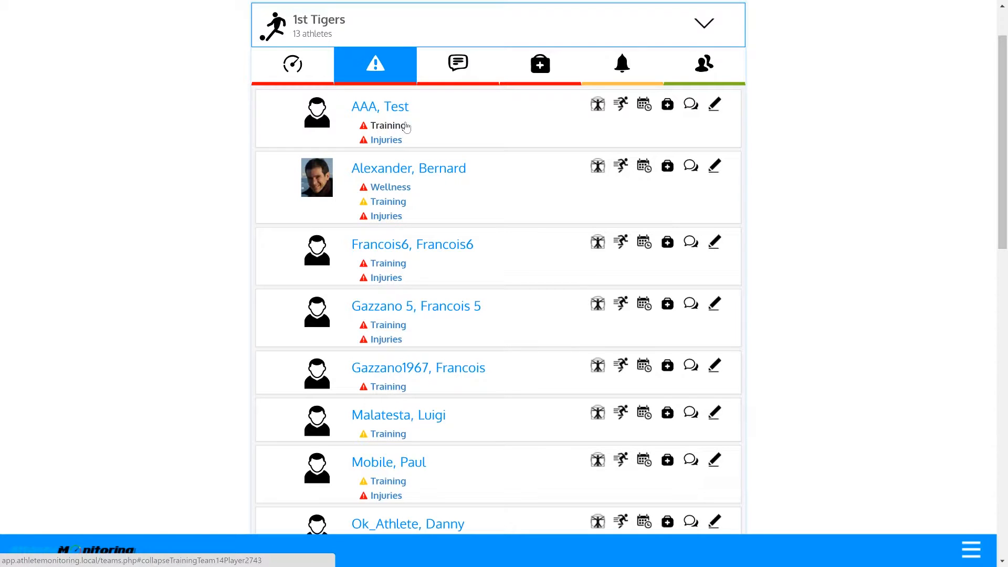
- Read the first athlete's 'Training lacks variety' alert, then open their 2016-06-22 training chart
click(399, 128)
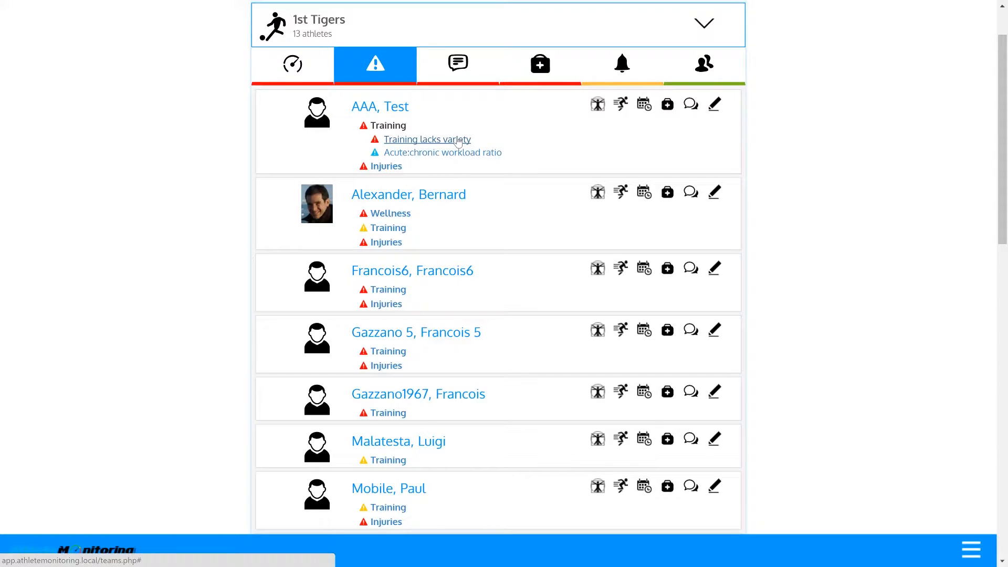
click(459, 141)
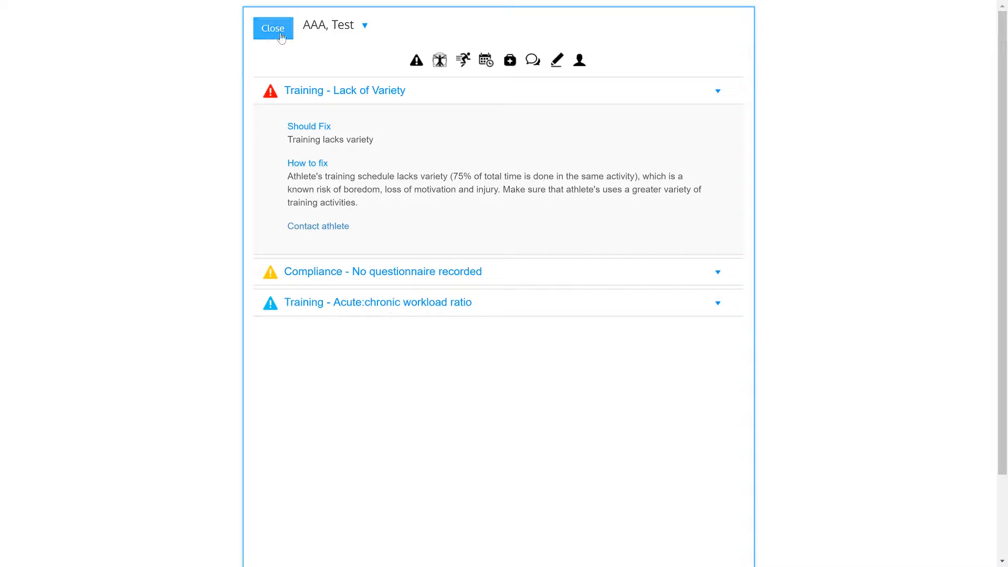
click(281, 35)
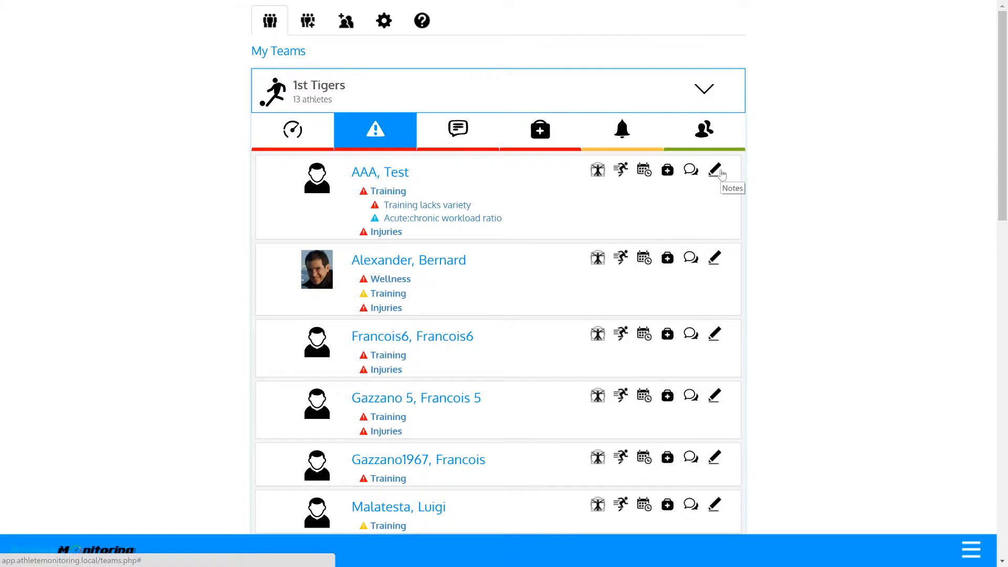
click(622, 169)
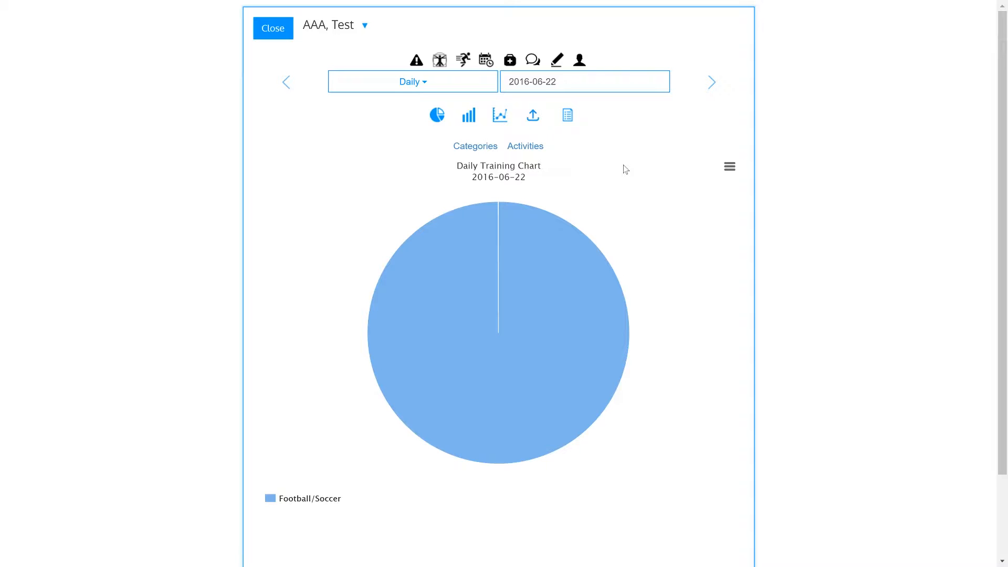
- View the 2016-06-22 training as session list, bar, line and pie charts, then close the panel
click(532, 116)
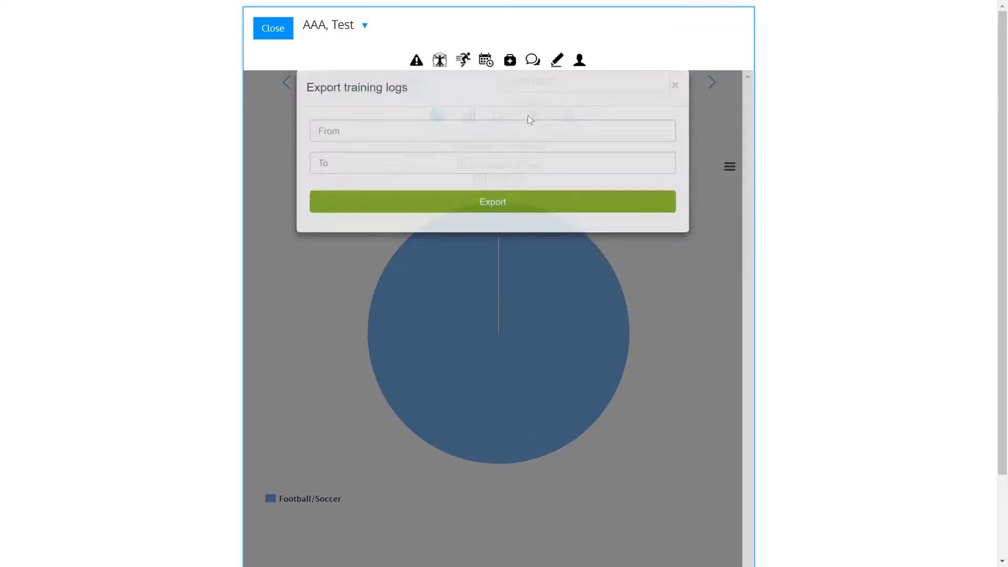
click(566, 321)
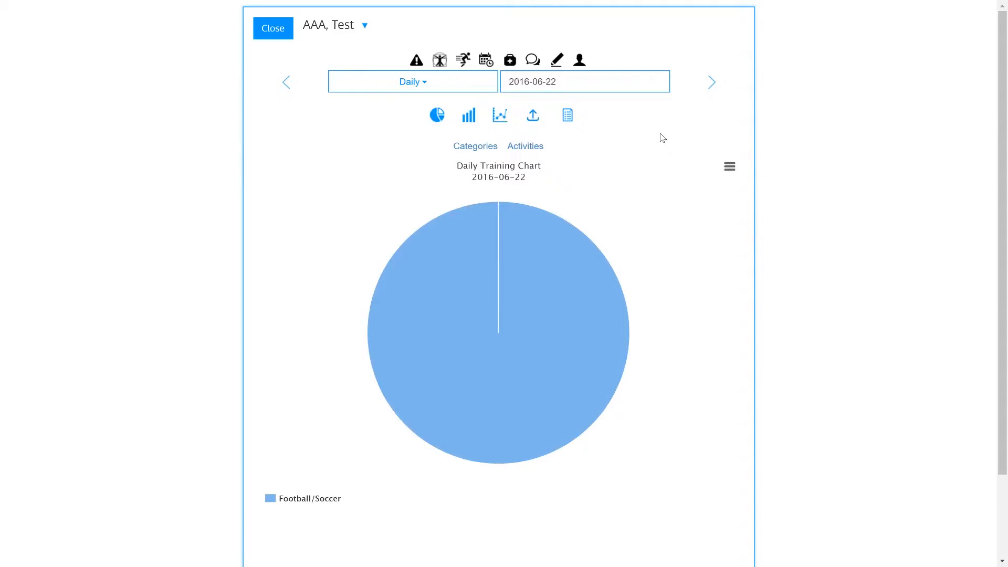
click(568, 117)
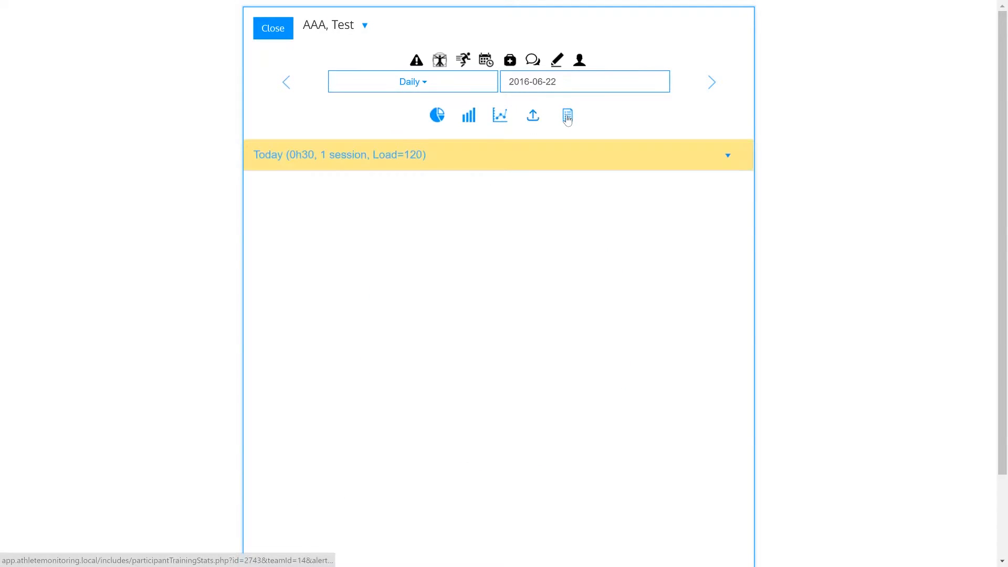
click(567, 158)
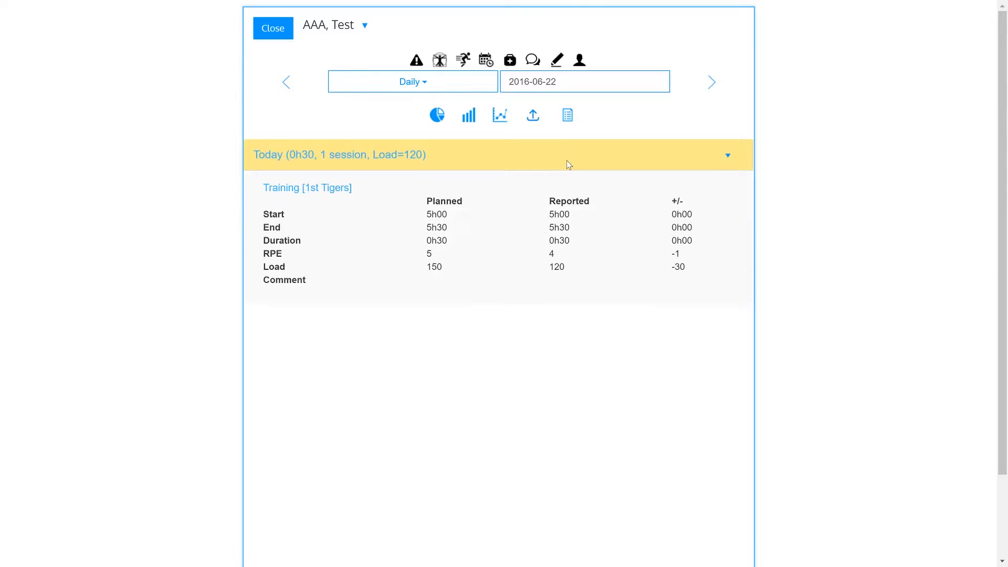
click(470, 128)
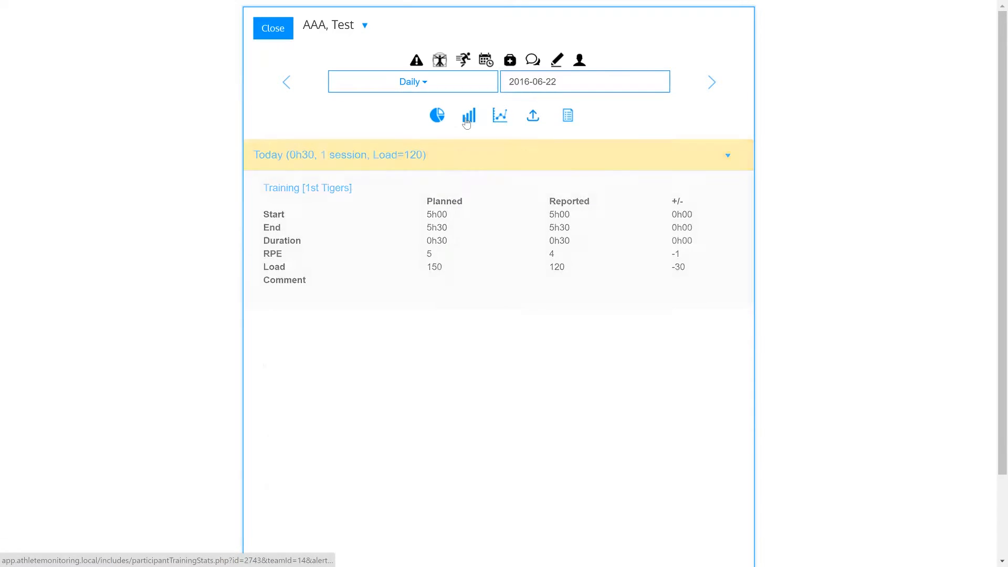
click(500, 117)
click(436, 116)
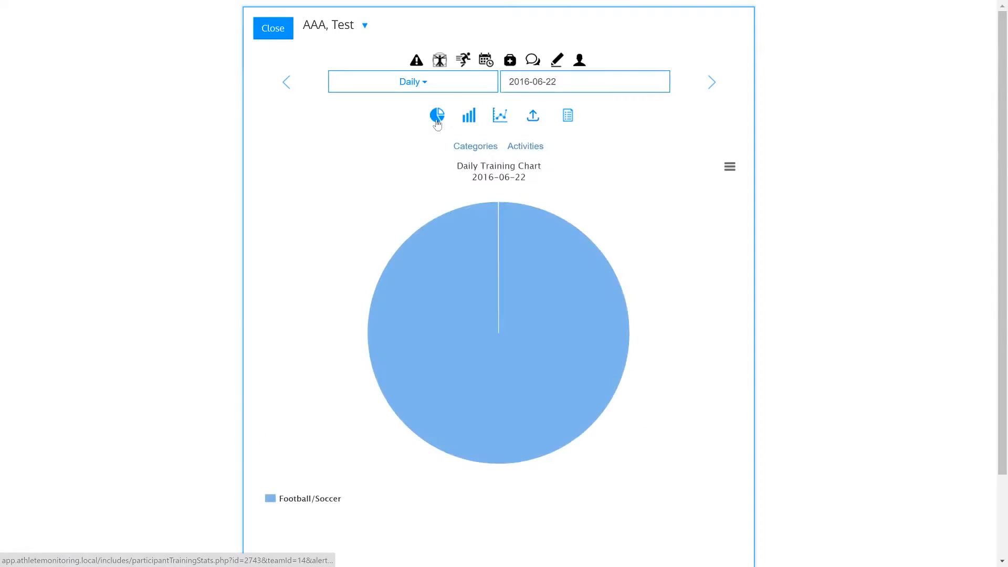
click(273, 29)
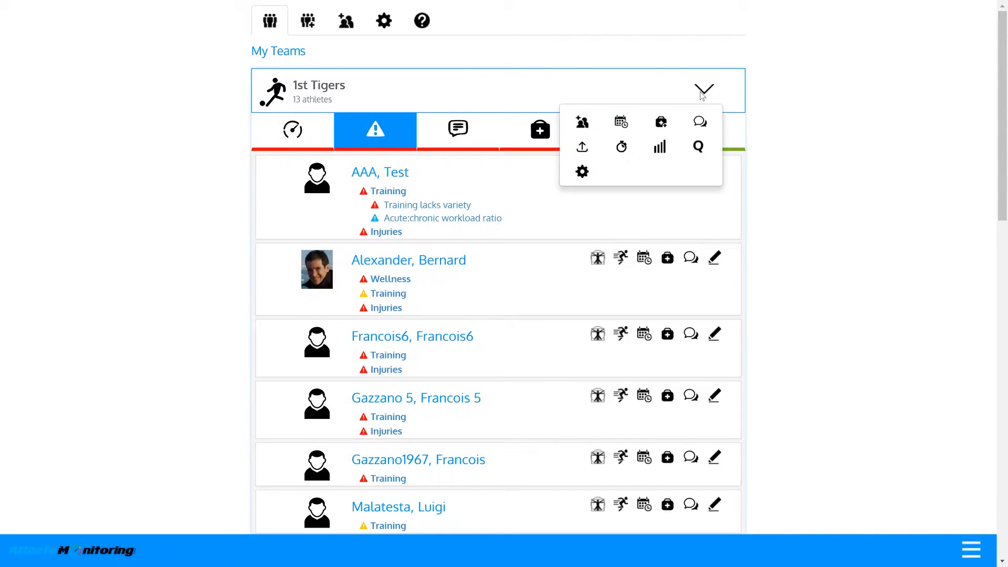
- Chart 1st Tigers training in Team Charts for 2016-06-01 to 2016-06-26
click(657, 149)
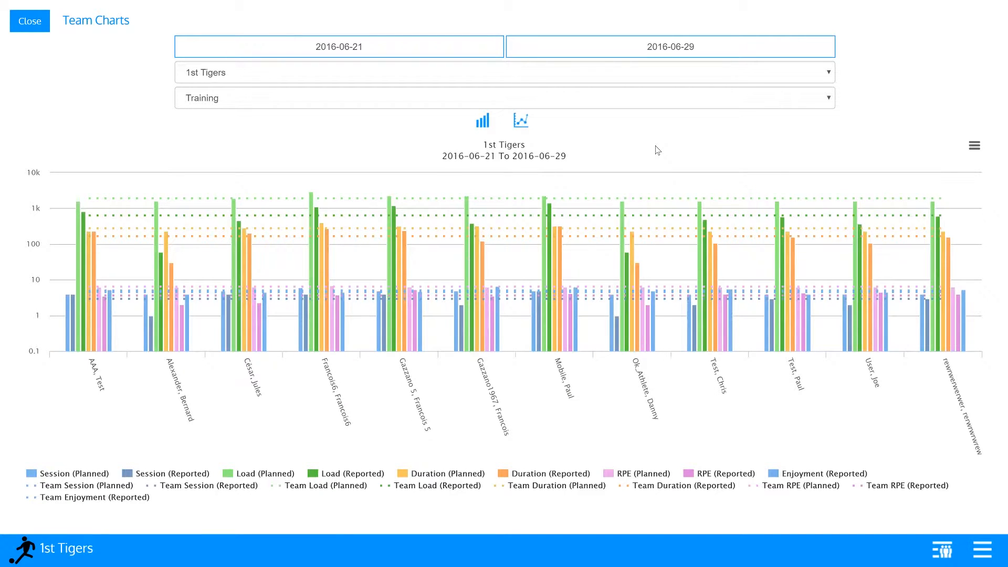
click(428, 77)
click(912, 142)
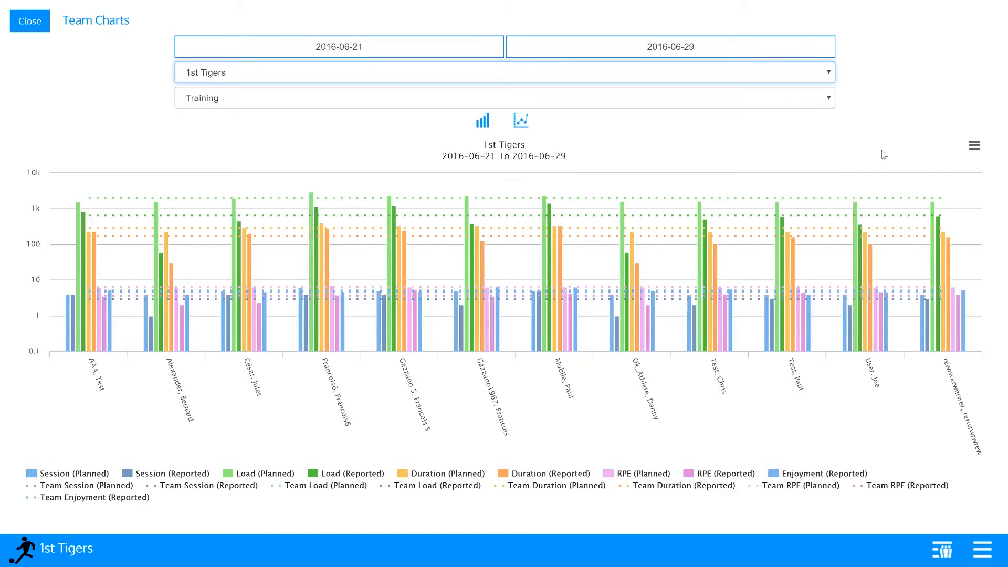
click(648, 47)
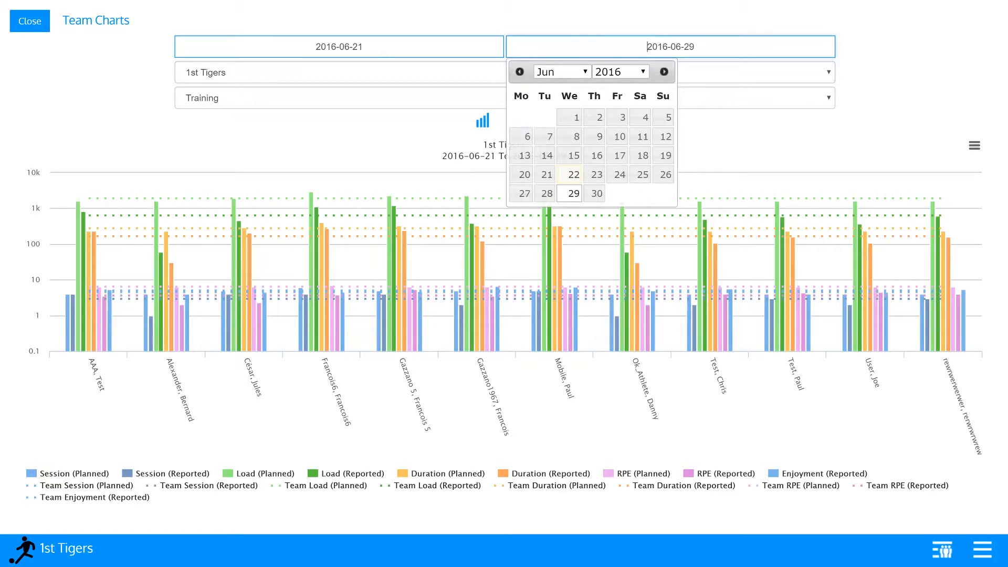
click(662, 171)
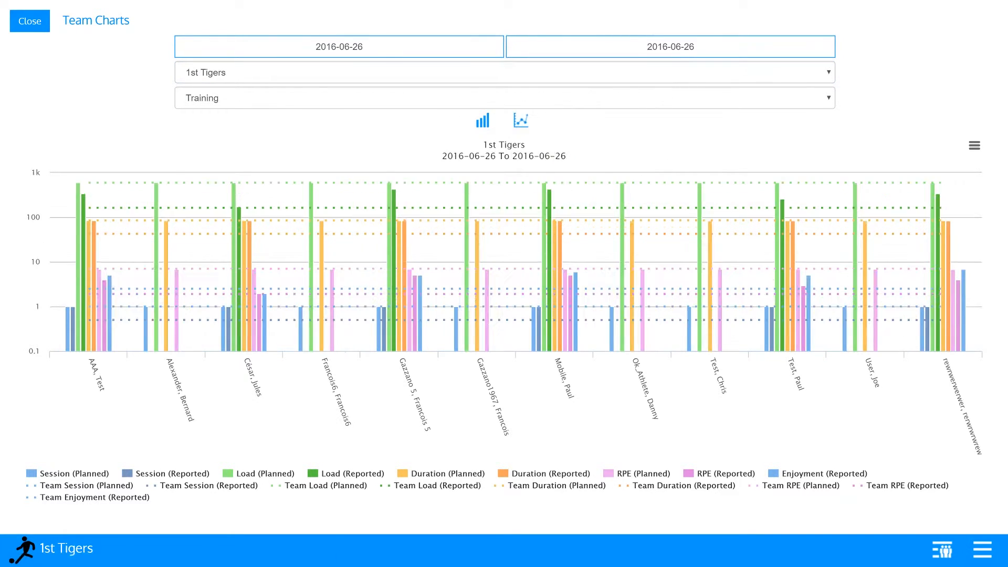
click(363, 47)
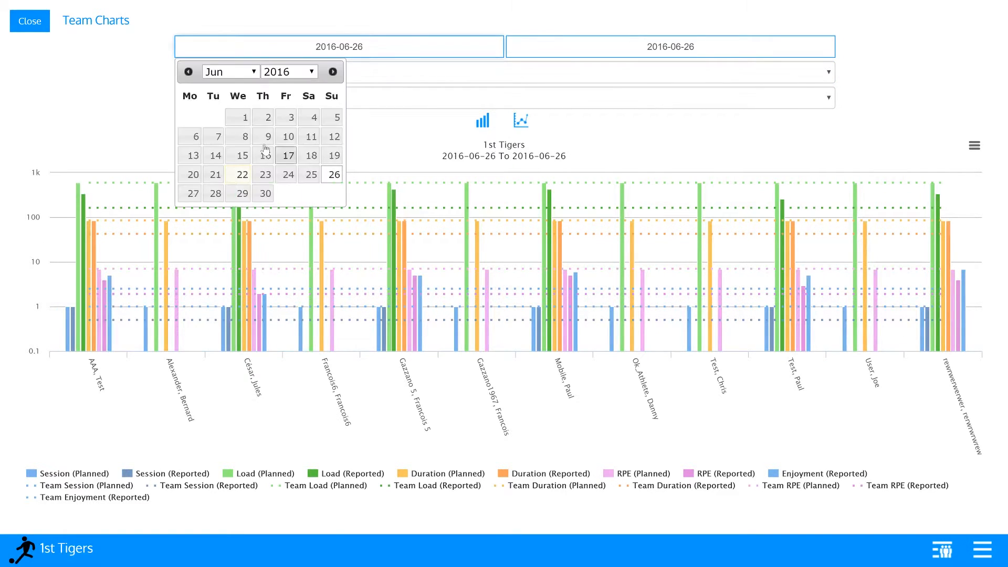
click(238, 117)
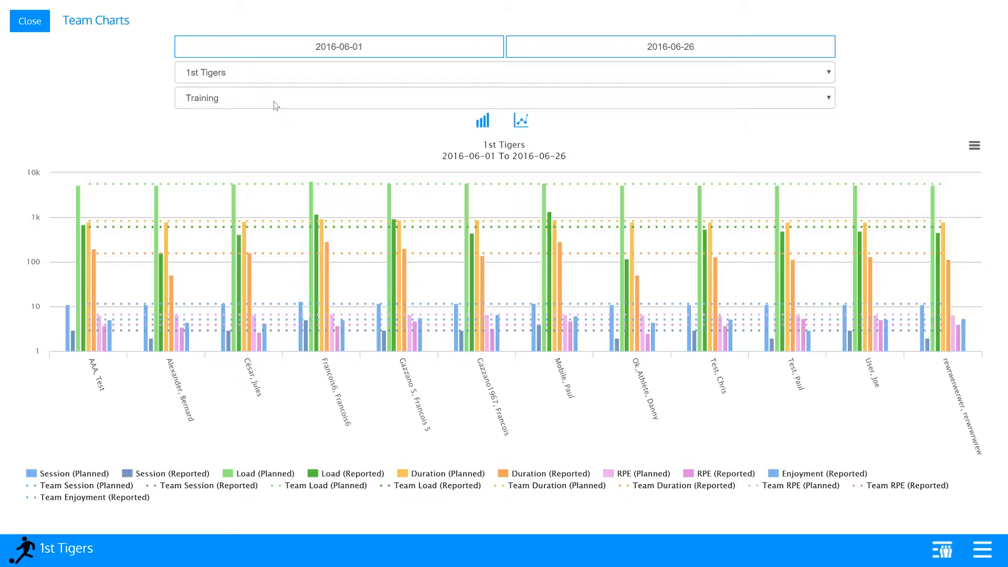
- Hide Duration (Reported), show Session (Planned) as a line chart, and close the charts
click(570, 475)
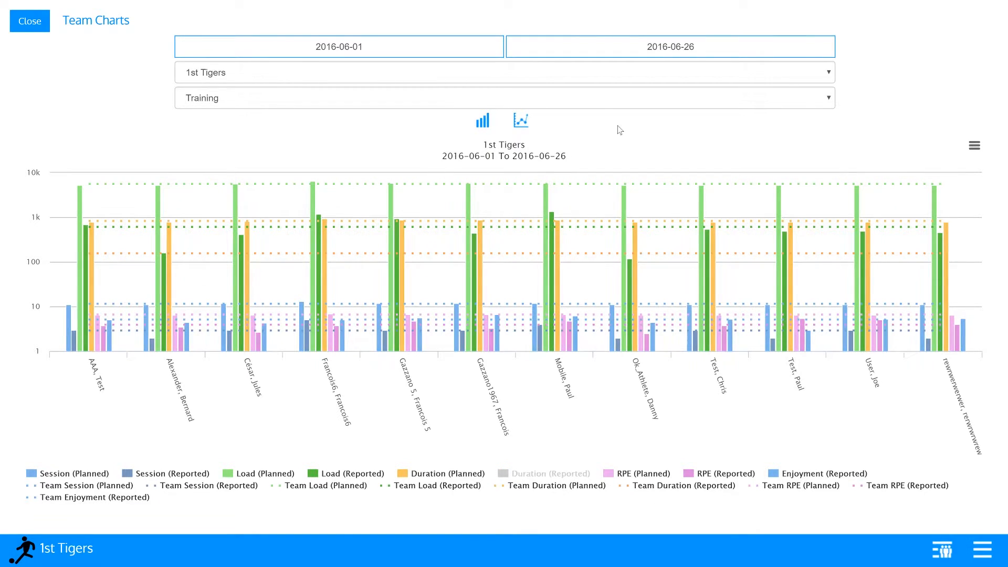
click(530, 121)
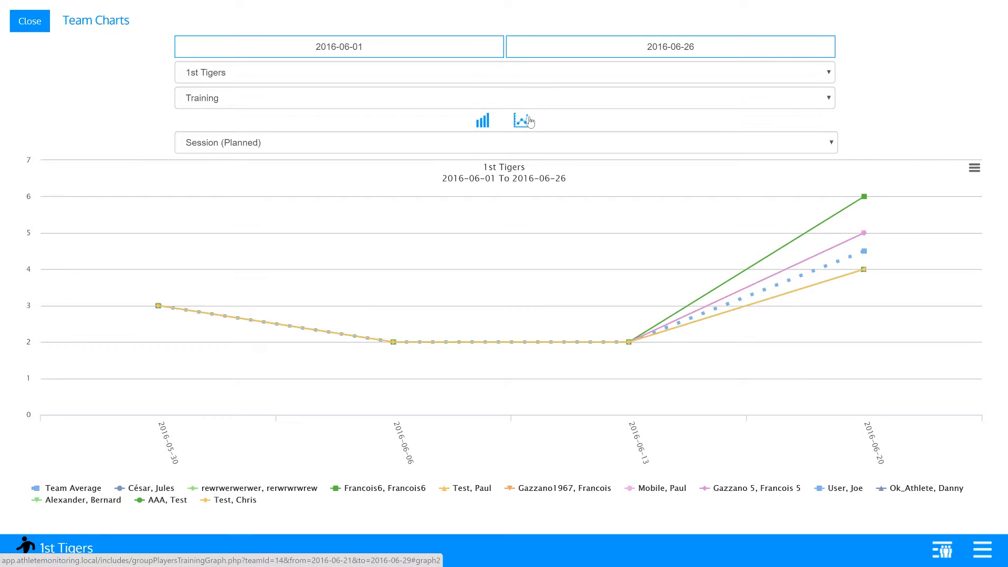
click(42, 23)
- Expand the 1st Tigers dashboard and download its readiness table as a PDF
click(734, 88)
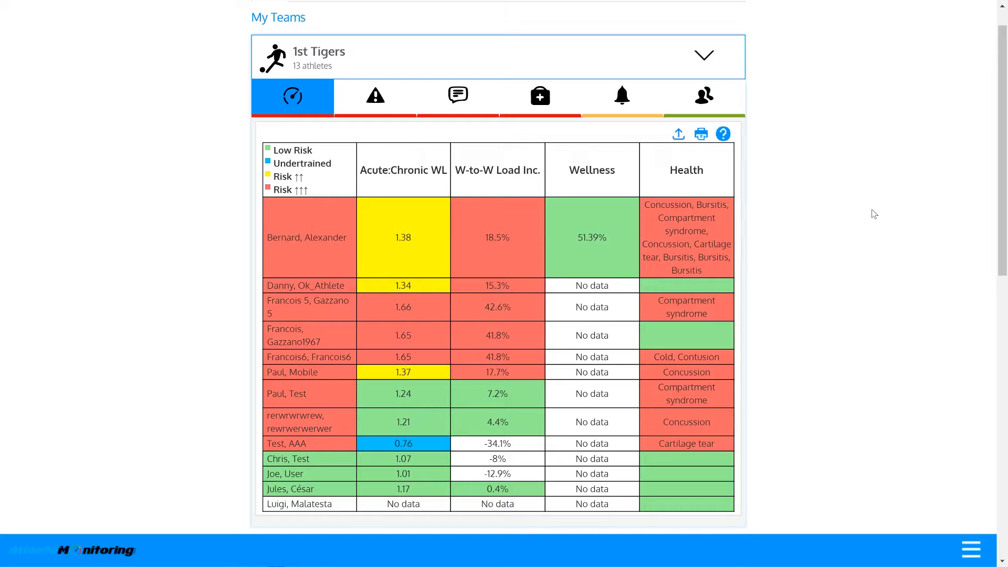
click(679, 135)
scroll(753, 240, down, 1)
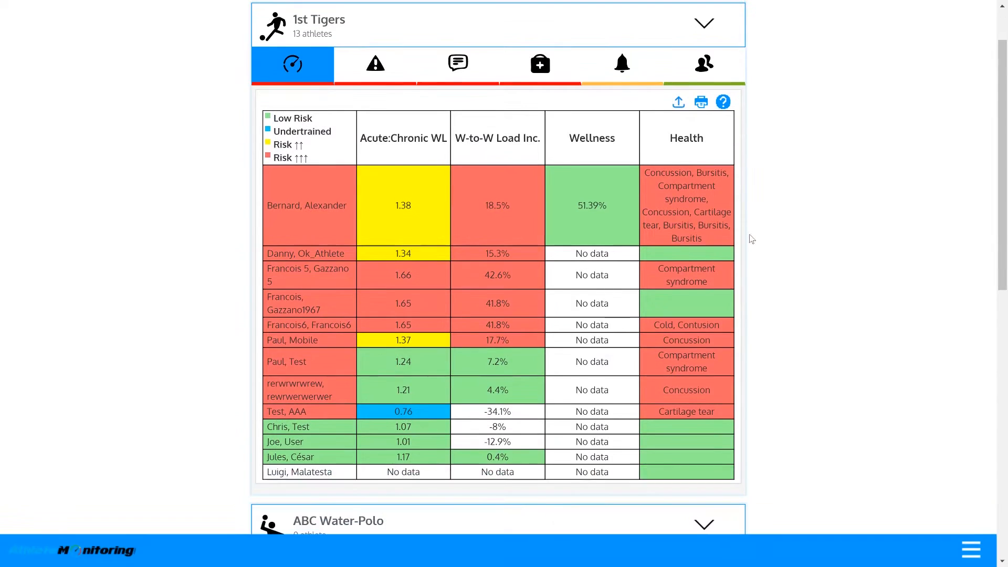
click(703, 102)
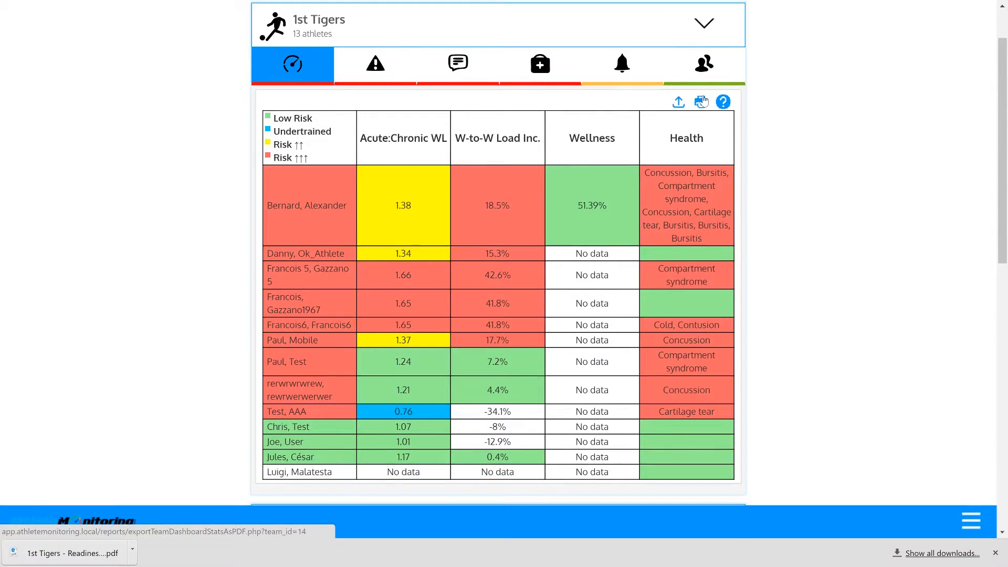
- Open the team's comments, check June 21 (no comments), then switch back to June 22
click(475, 63)
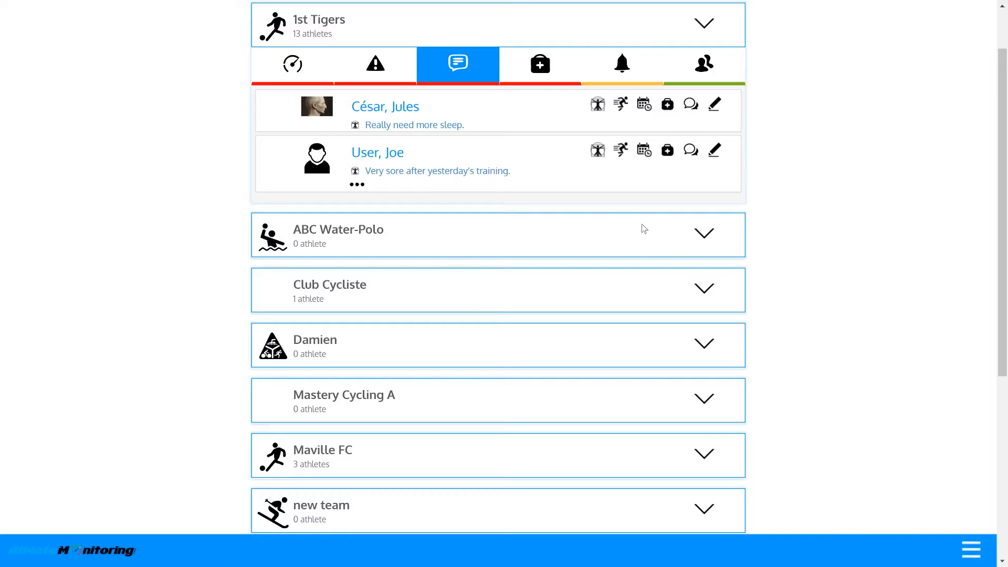
click(353, 188)
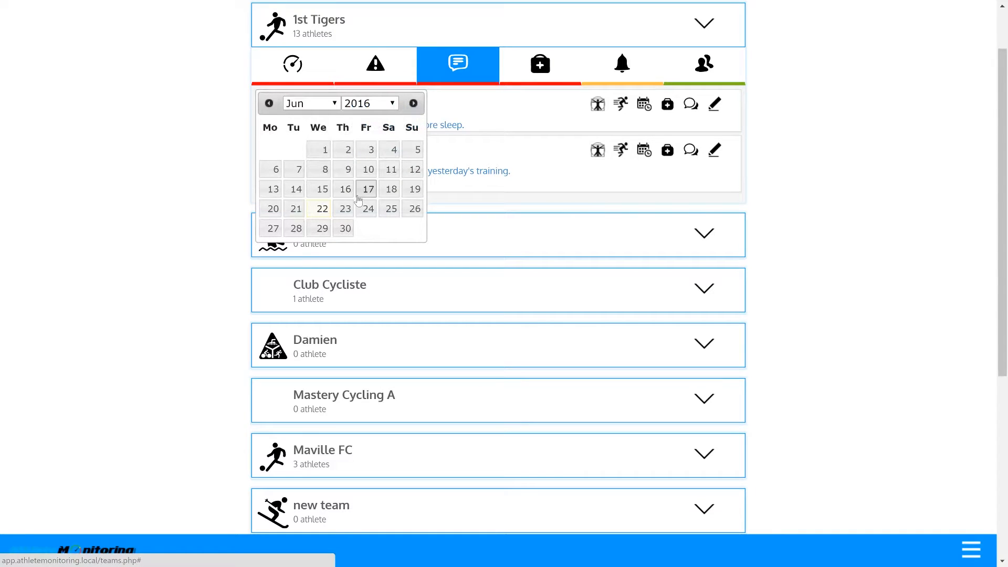
click(305, 211)
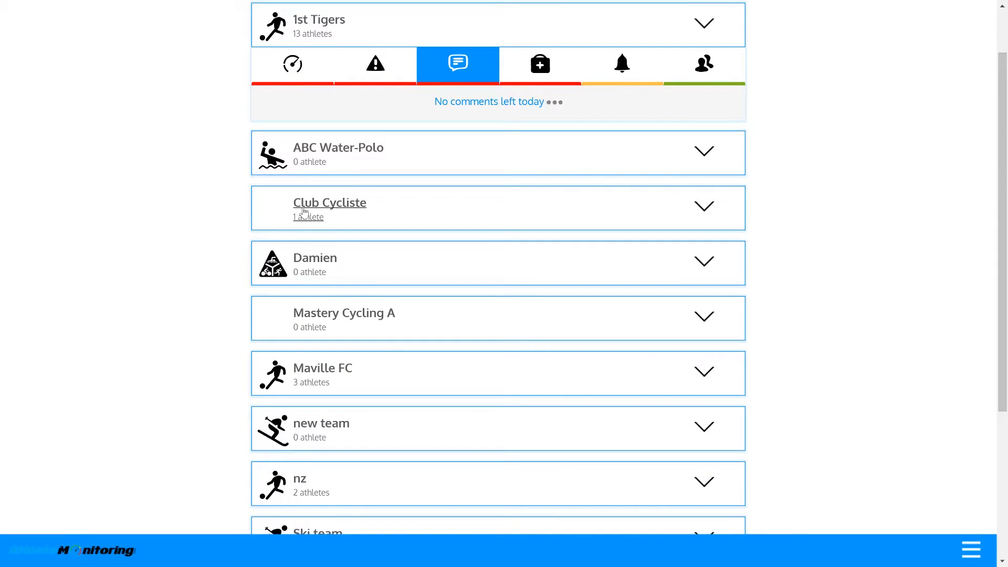
click(555, 103)
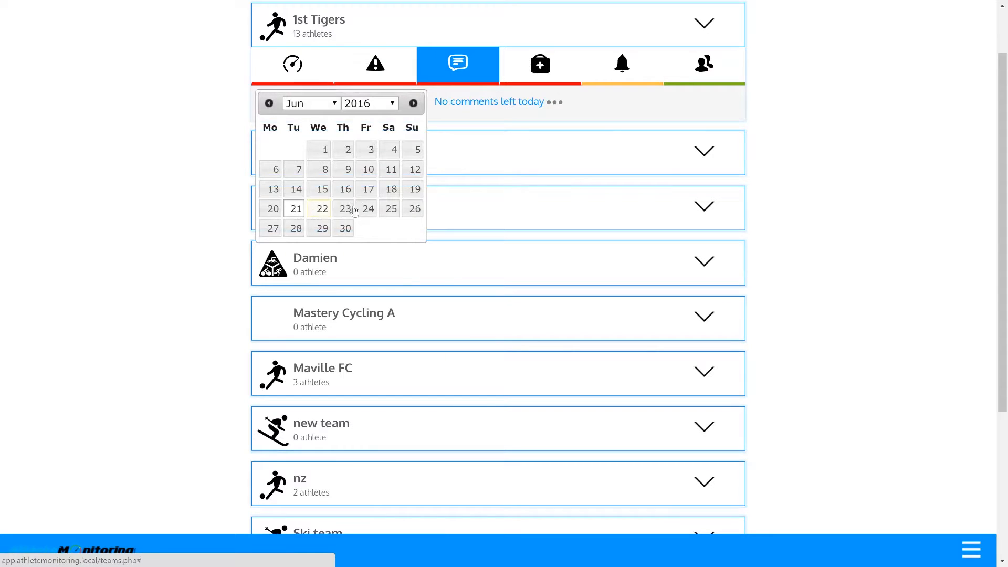
click(323, 208)
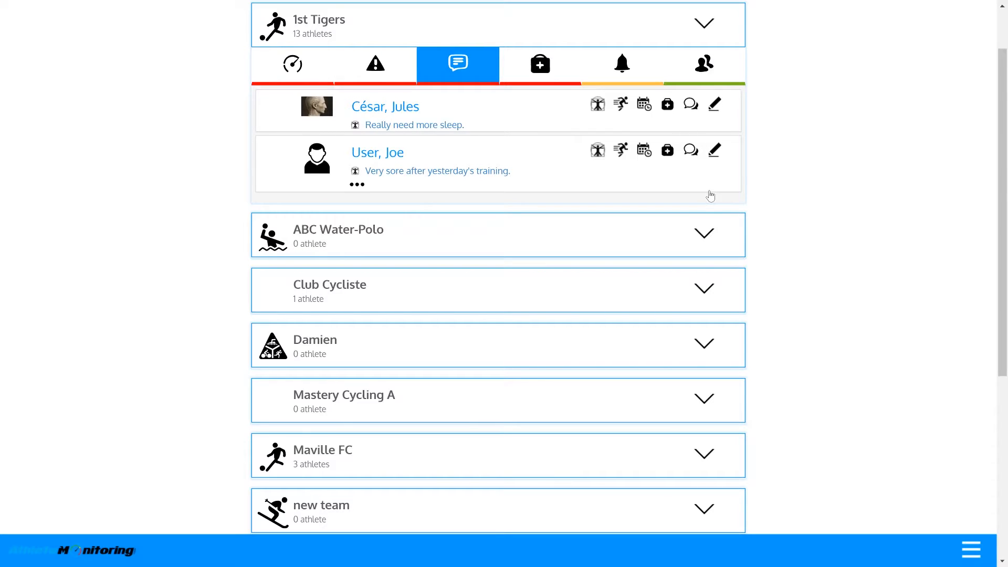
- Check the injured athletes and one athlete's incident history, then list days without questionnaire data
click(536, 63)
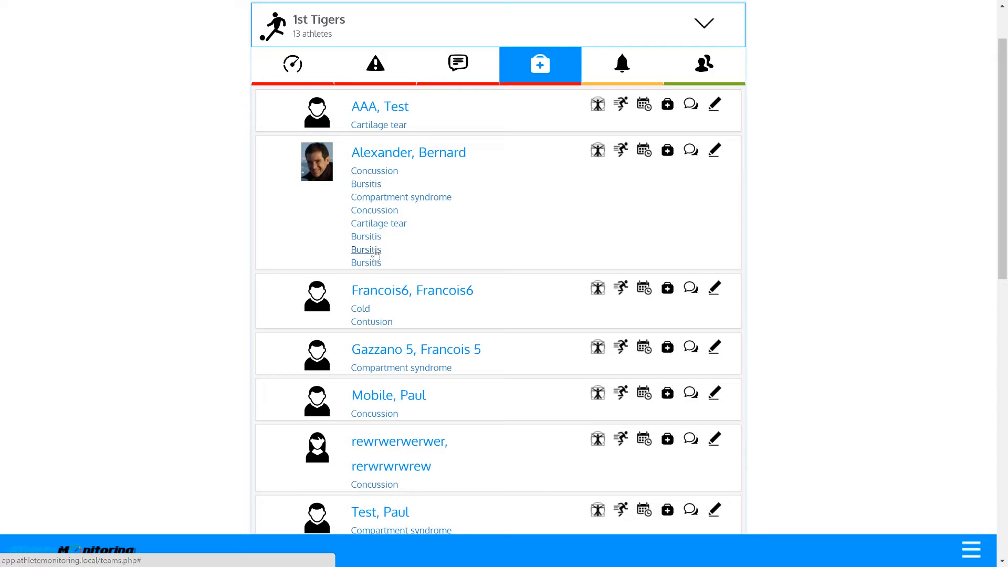
click(371, 200)
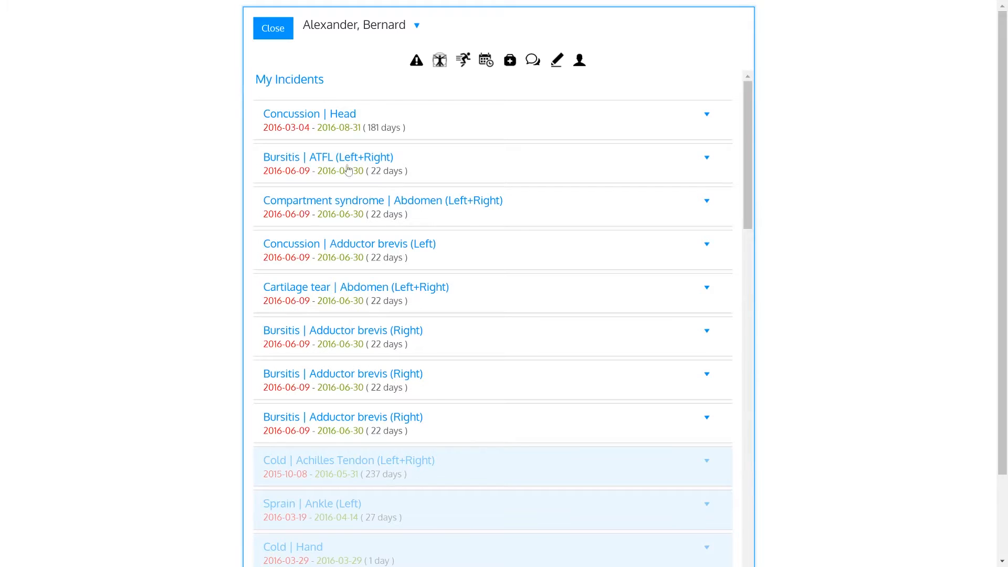
click(269, 27)
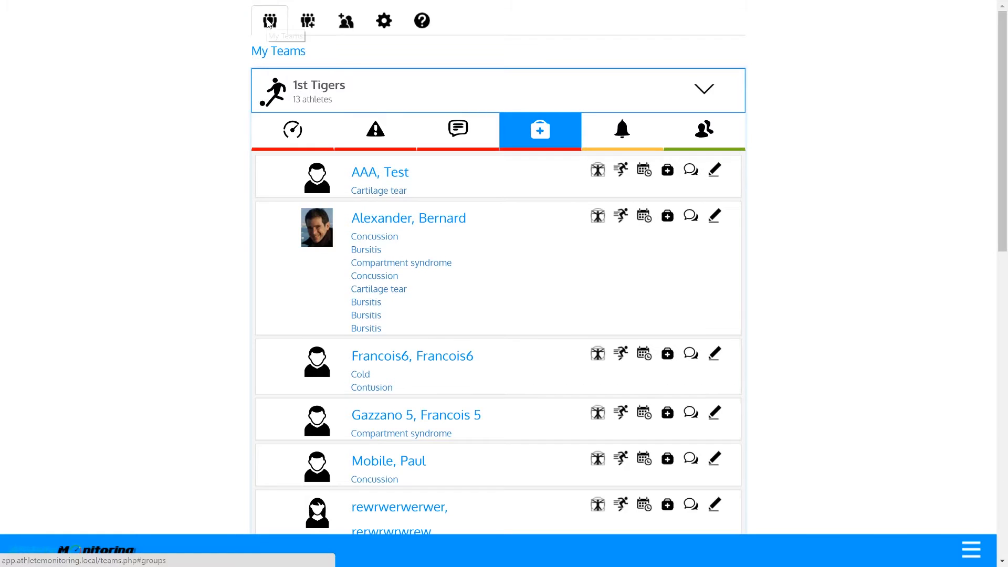
click(617, 136)
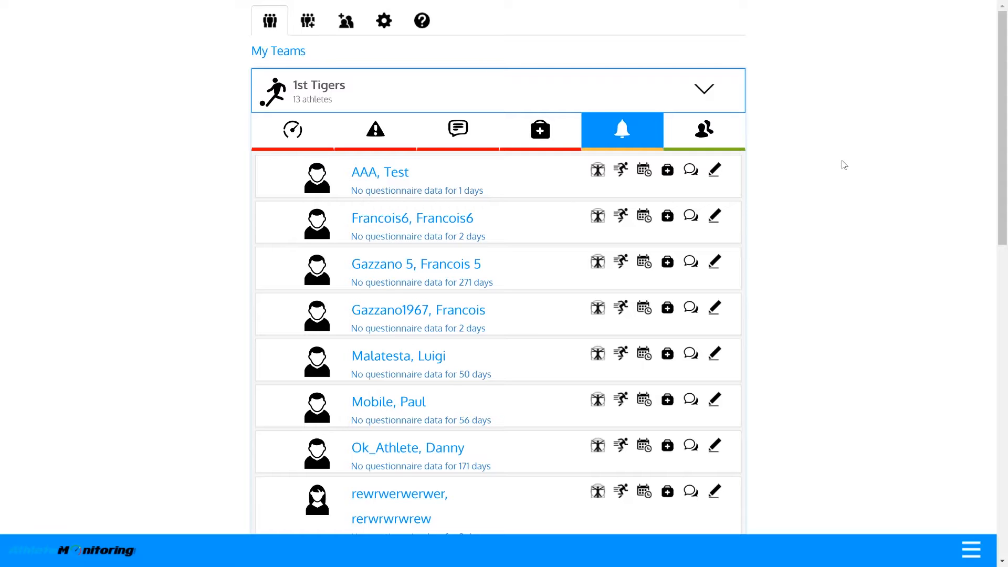
- Show the 1st Tigers athlete roster and open one athlete's profile edit form
click(694, 128)
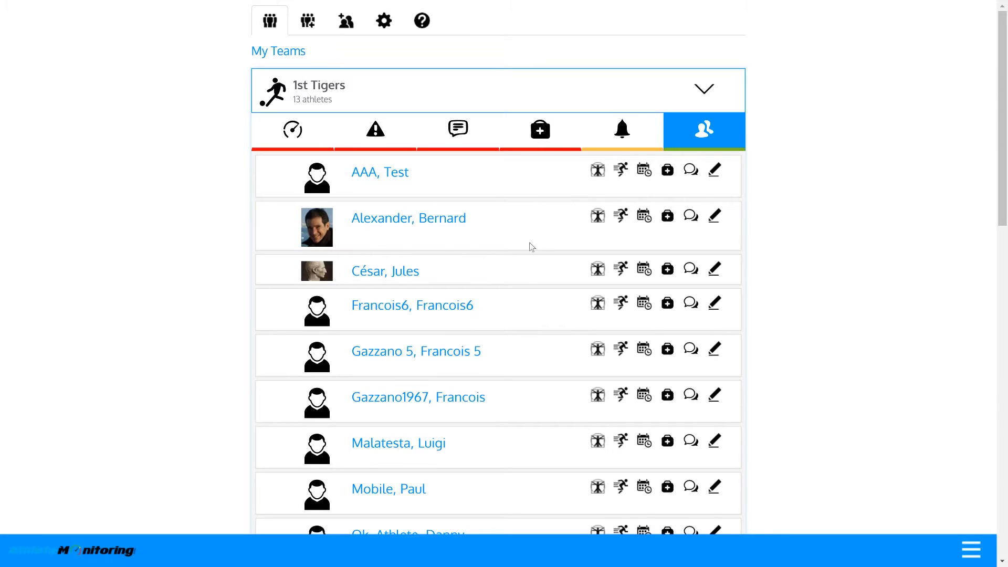
click(372, 172)
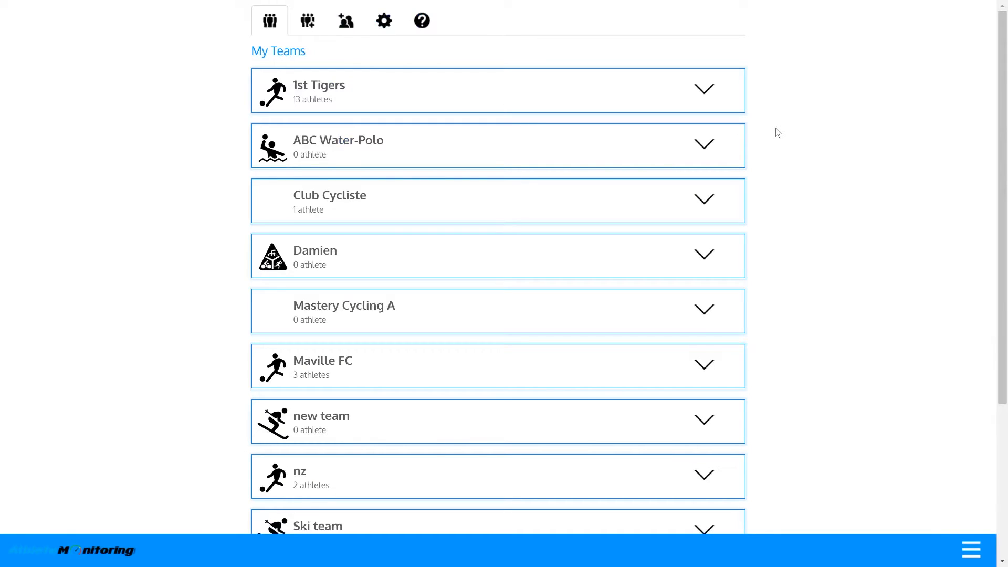
- Open 1st Tigers Team Settings and review the Readiness Dashboard toggles showing Wellness, Acute:Chronic WL and W-to-W Load Inc
click(710, 98)
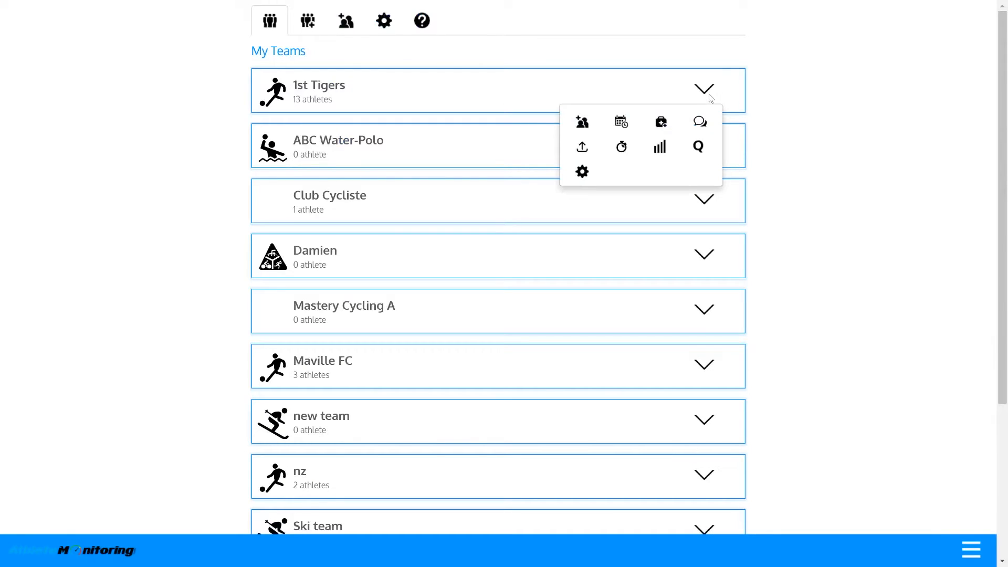
click(582, 176)
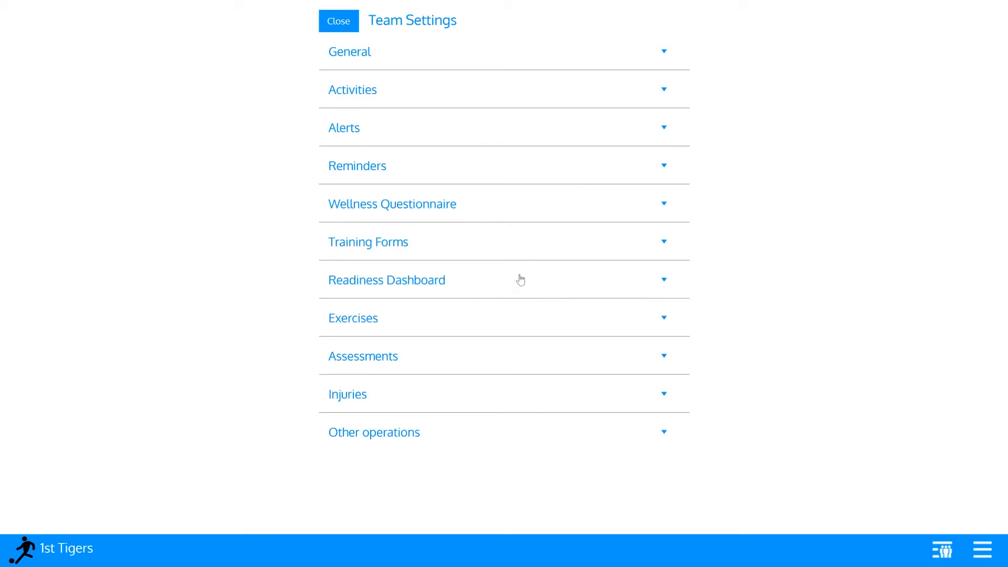
click(520, 279)
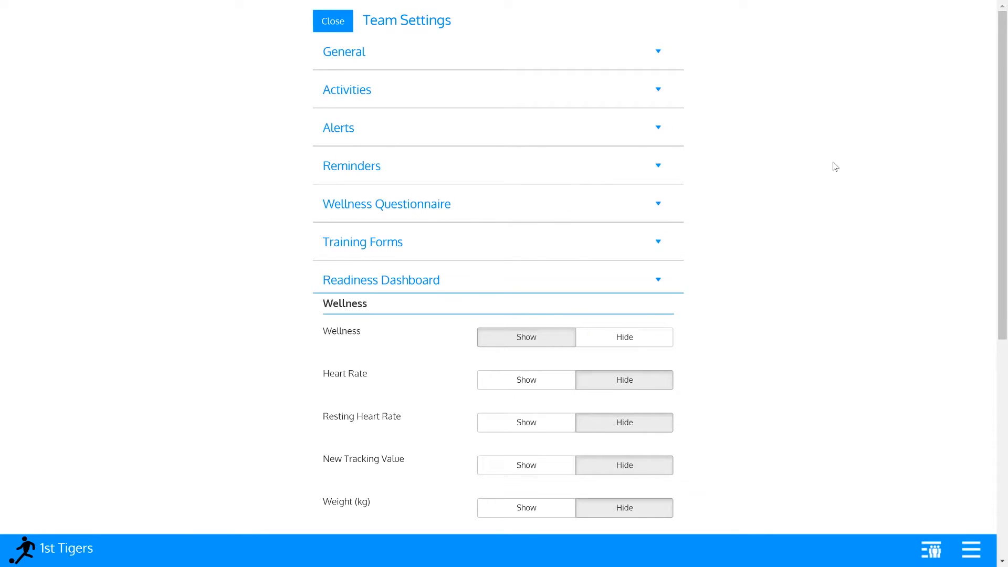
scroll(860, 137, down, 1)
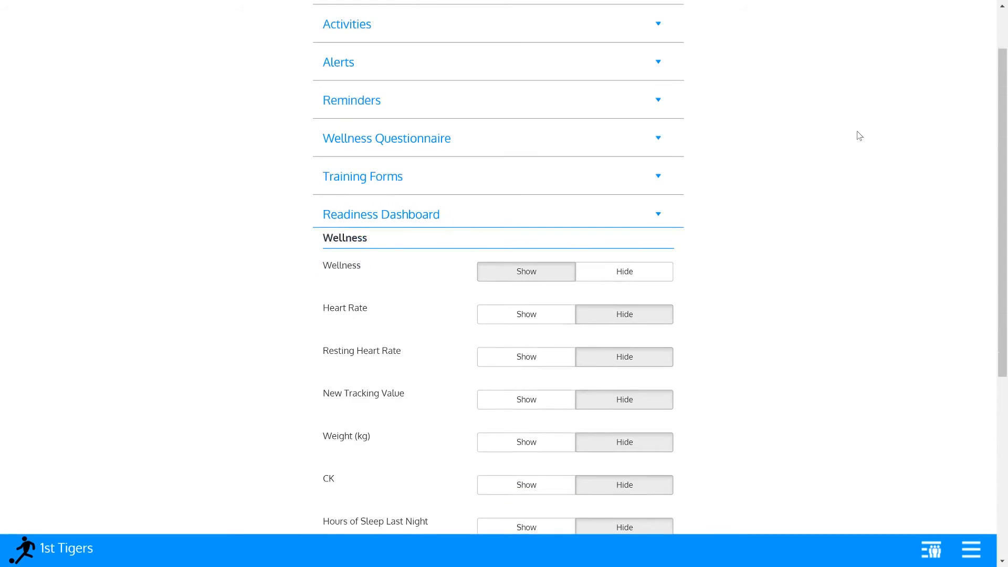
scroll(860, 136, down, 1)
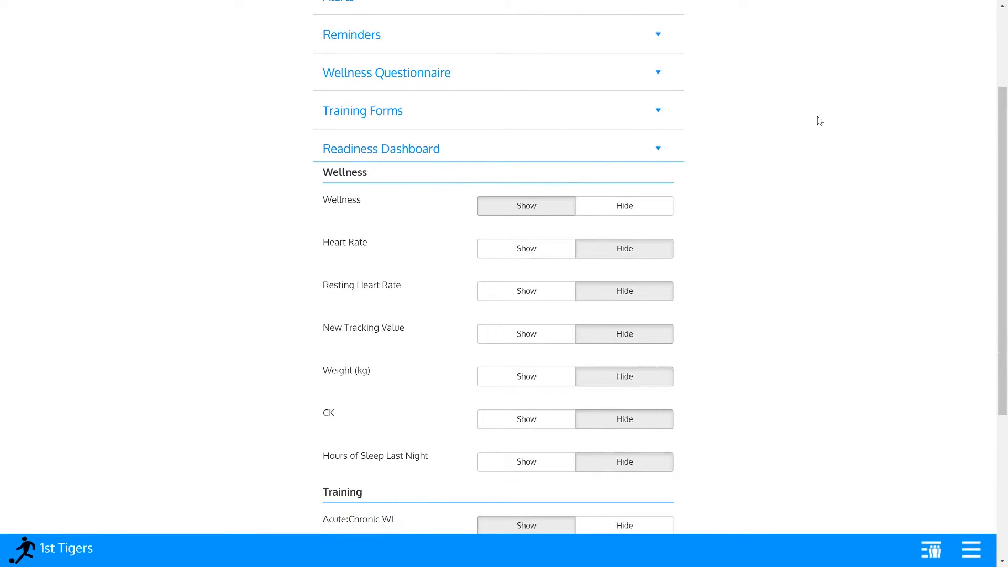
scroll(795, 129, up, 1)
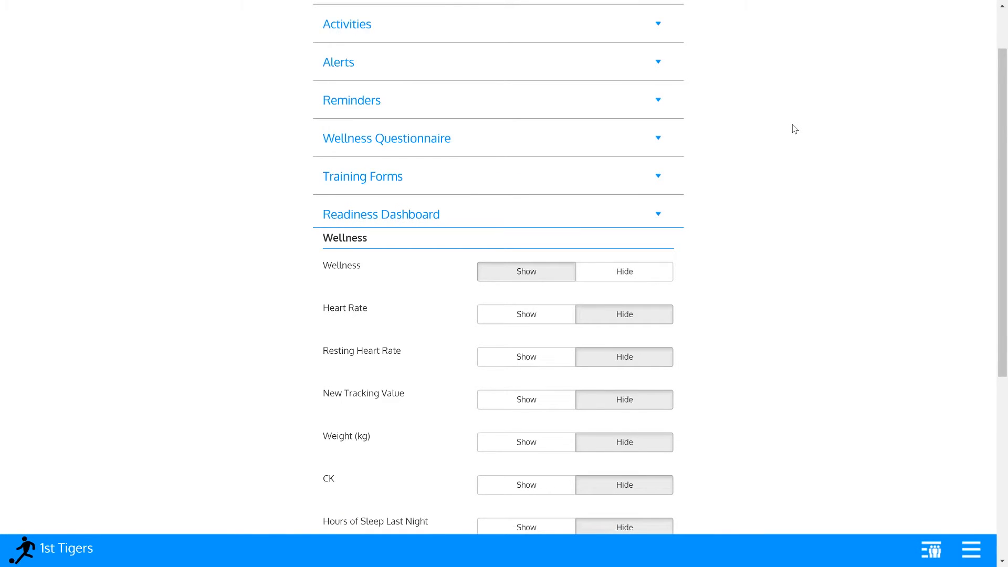
scroll(795, 129, down, 3)
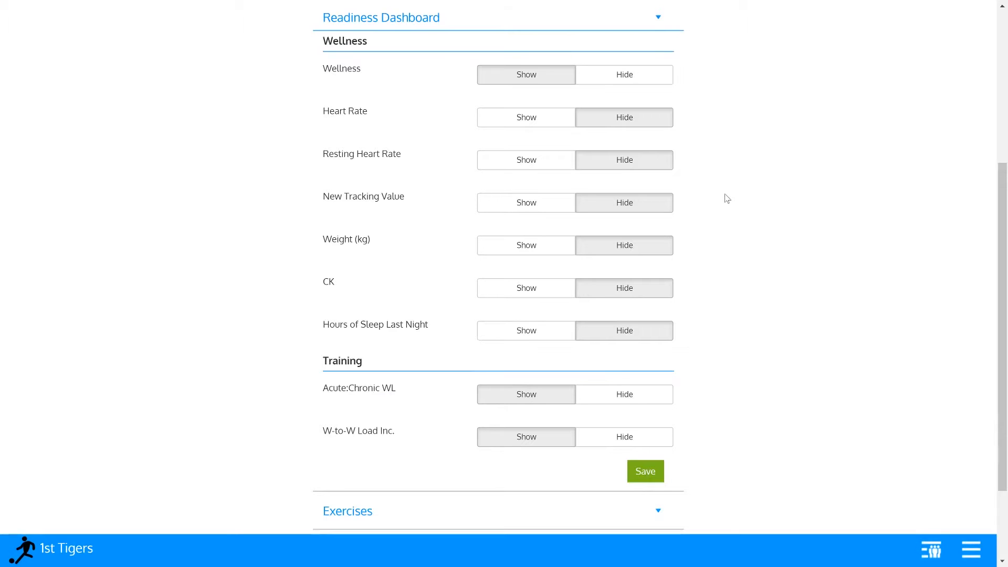
scroll(728, 198, down, 2)
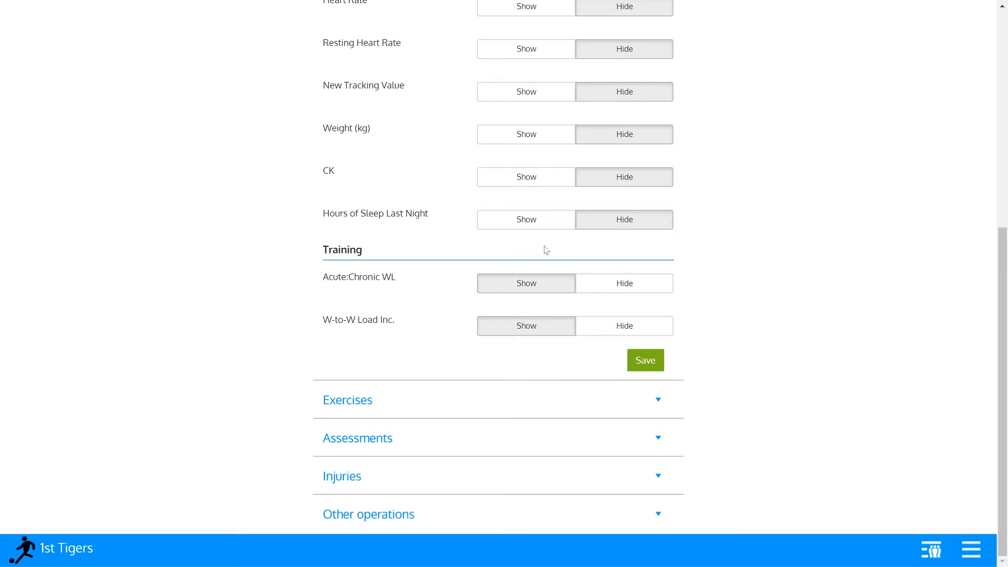
- Save the Readiness Dashboard settings, then view the Attendance alert options under Training Forms
click(645, 359)
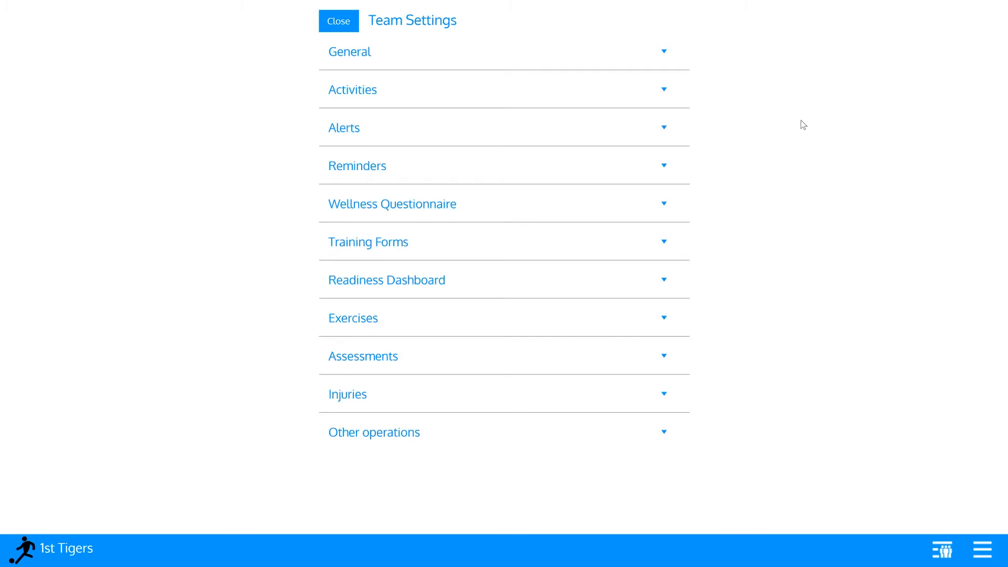
click(615, 245)
scroll(833, 176, down, 15)
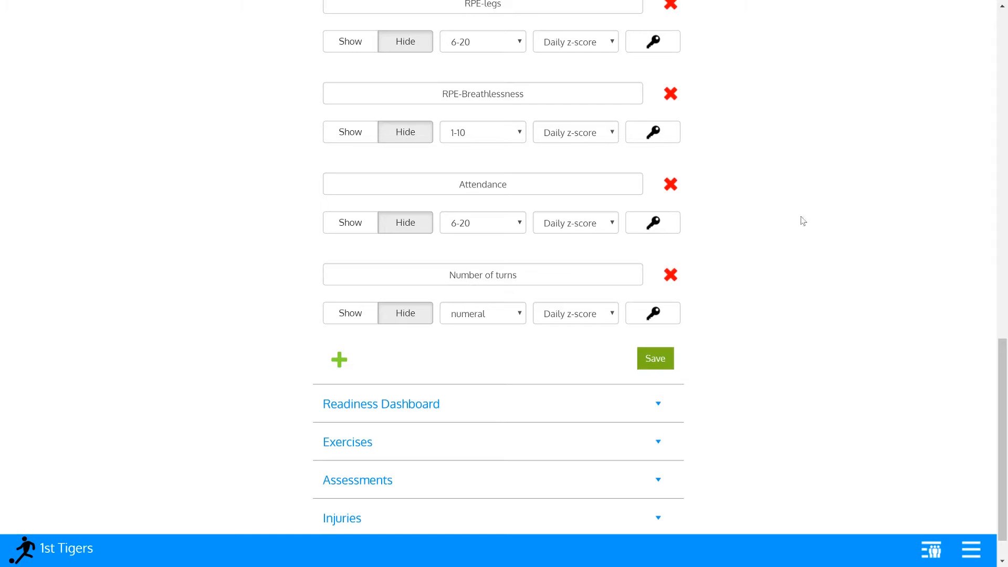
click(574, 225)
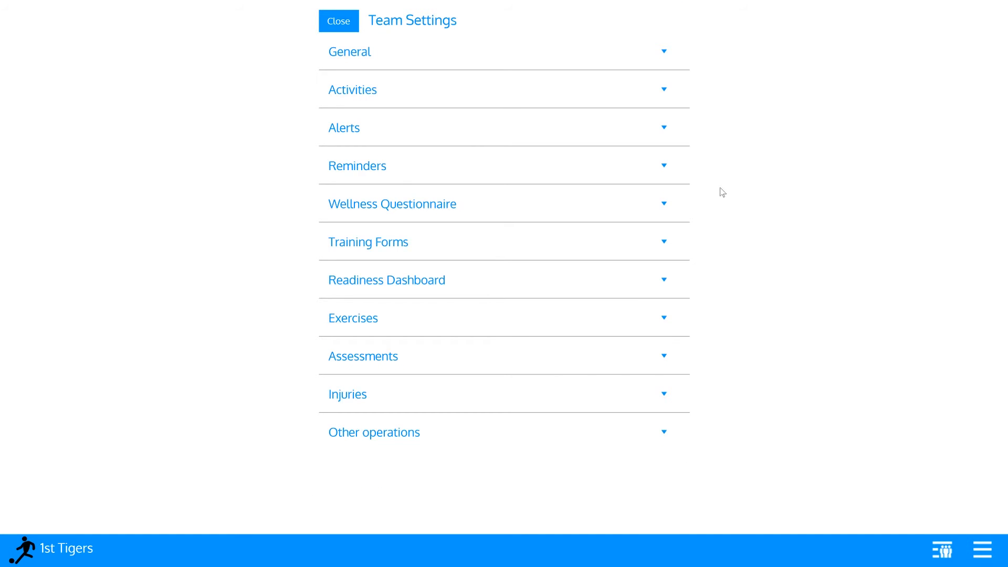
- Send the Lack of Variety training alert to both staff and athletes in Alerts
click(627, 135)
scroll(823, 234, down, 3)
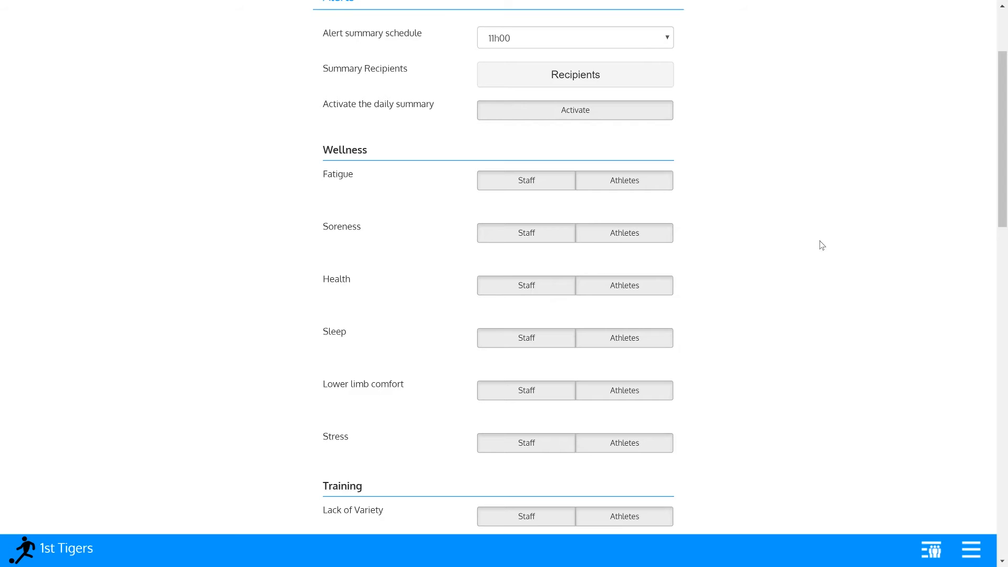
scroll(822, 245, down, 6)
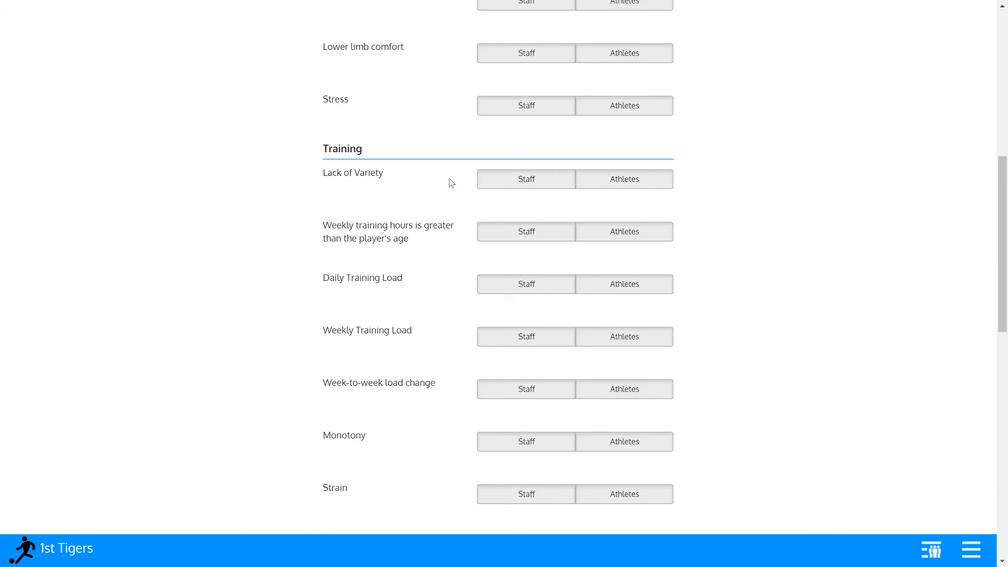
click(528, 186)
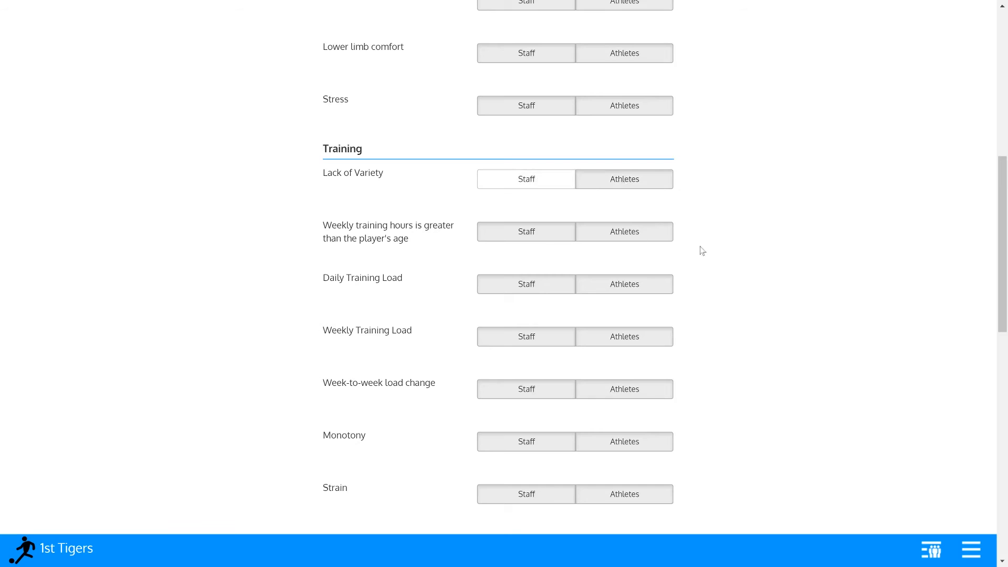
click(543, 187)
click(594, 184)
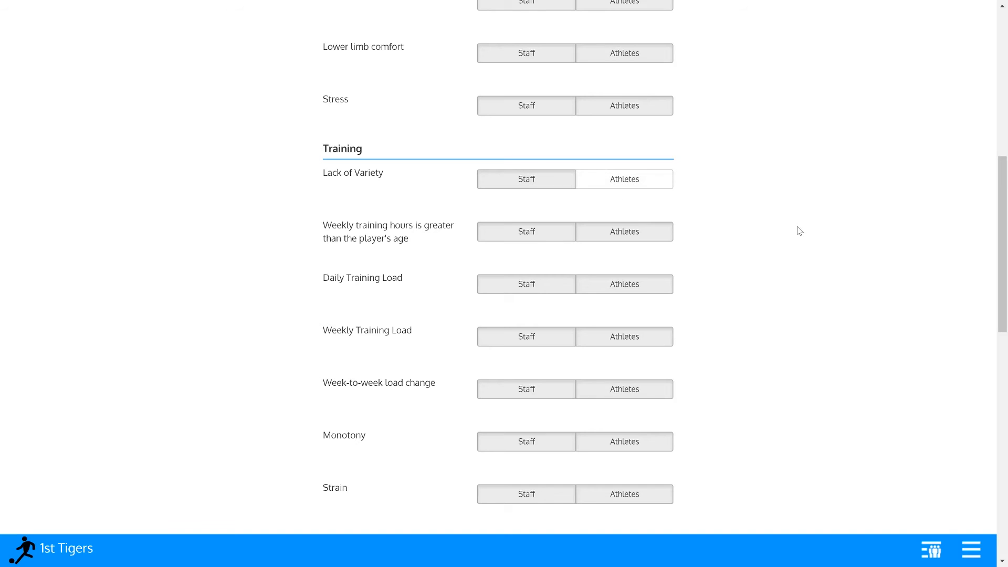
click(554, 181)
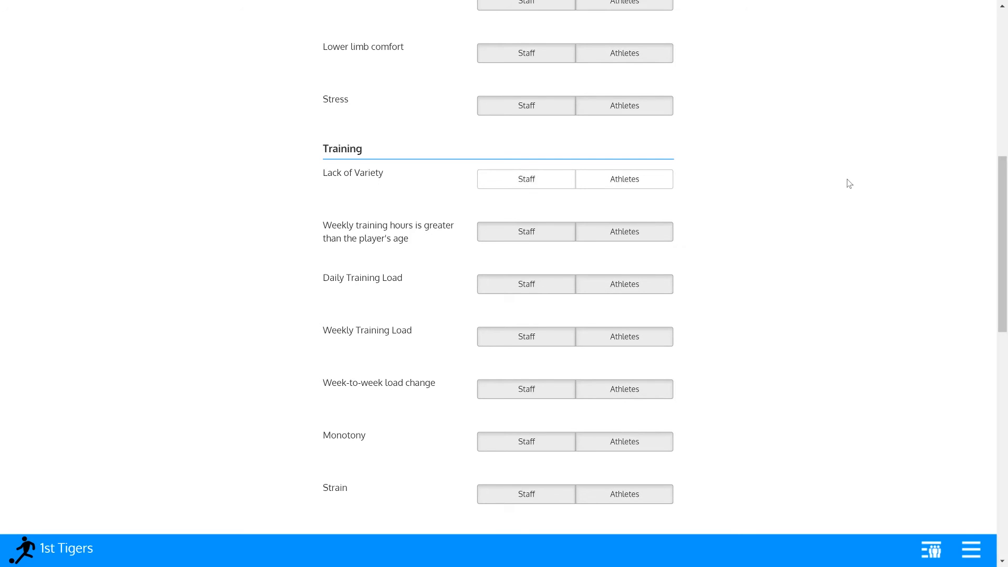
scroll(833, 212, down, 10)
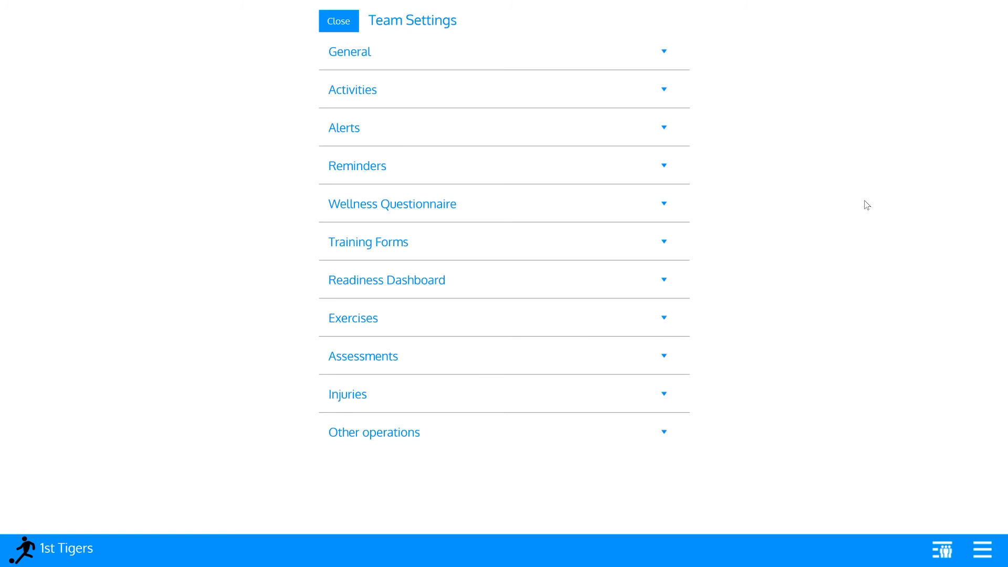
- Expand the Injuries settings and browse the injury type and body area lists
click(385, 394)
scroll(815, 256, down, 1)
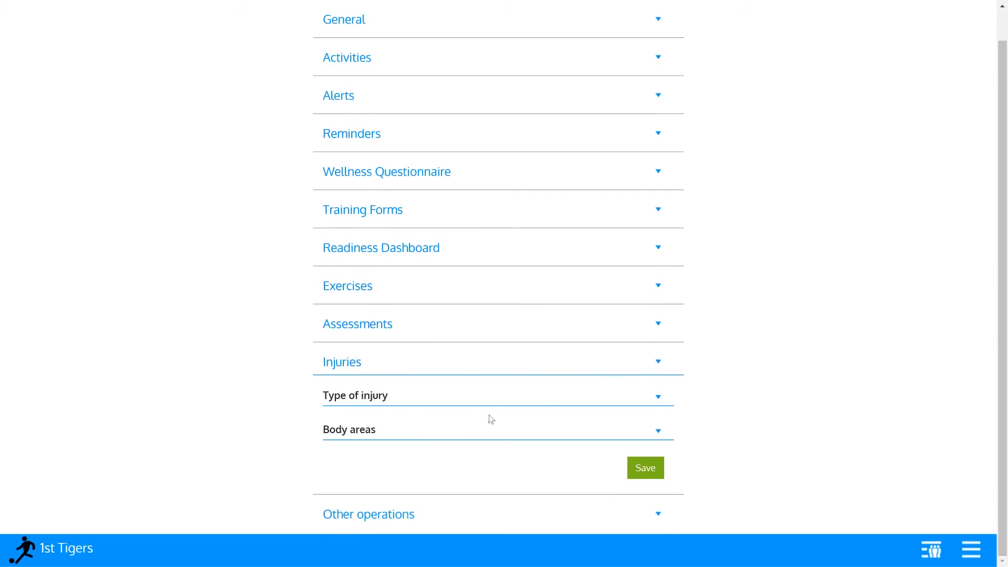
click(443, 396)
scroll(749, 173, down, 20)
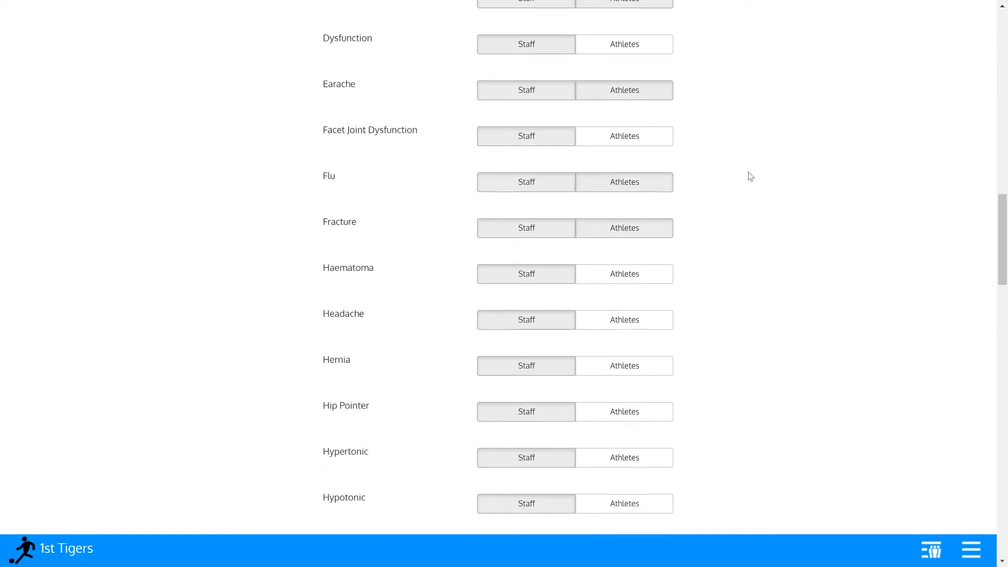
scroll(750, 176, down, 7)
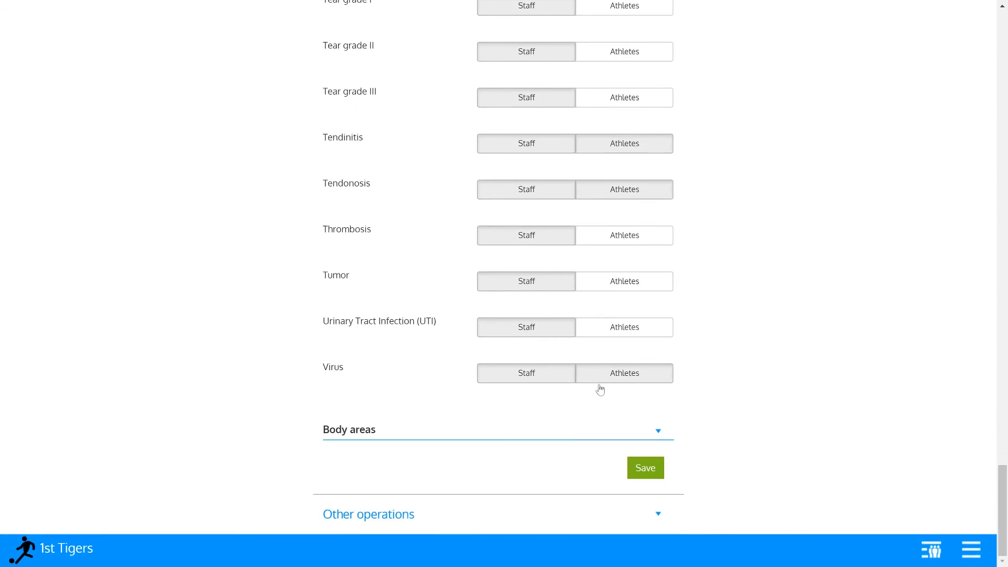
click(547, 429)
scroll(682, 306, down, 10)
scroll(686, 306, up, 15)
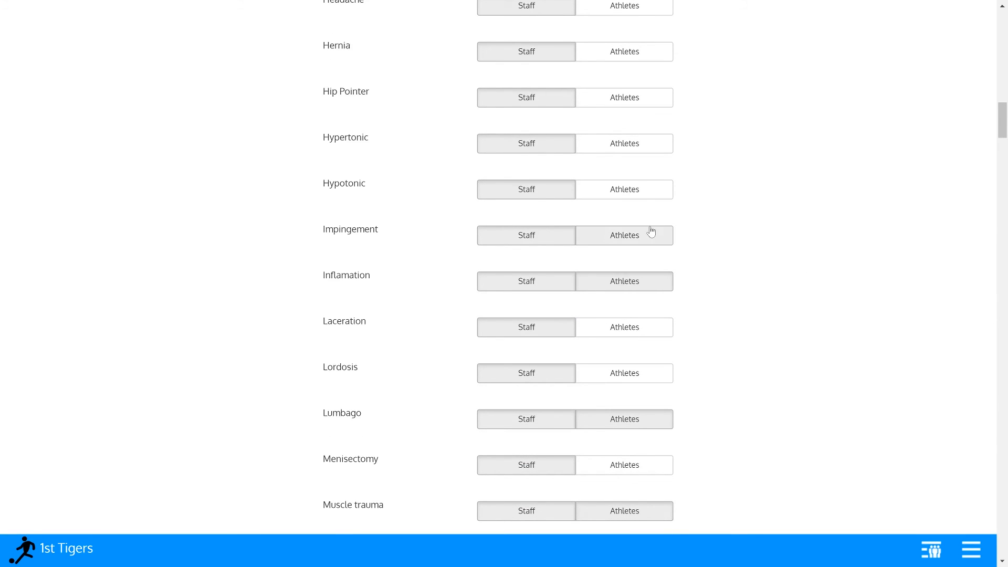
scroll(669, 195, up, 1)
scroll(671, 198, up, 20)
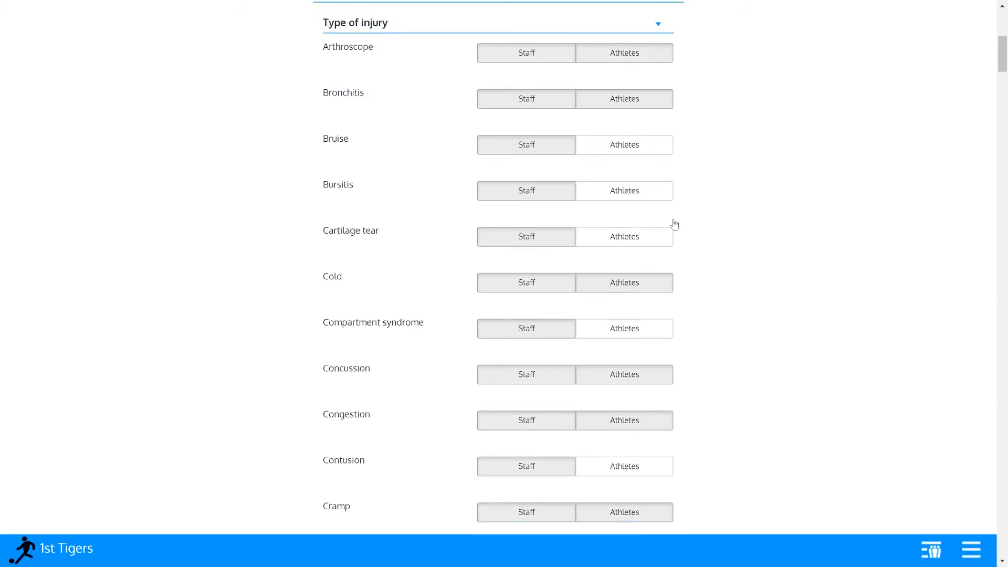
scroll(719, 293, down, 4)
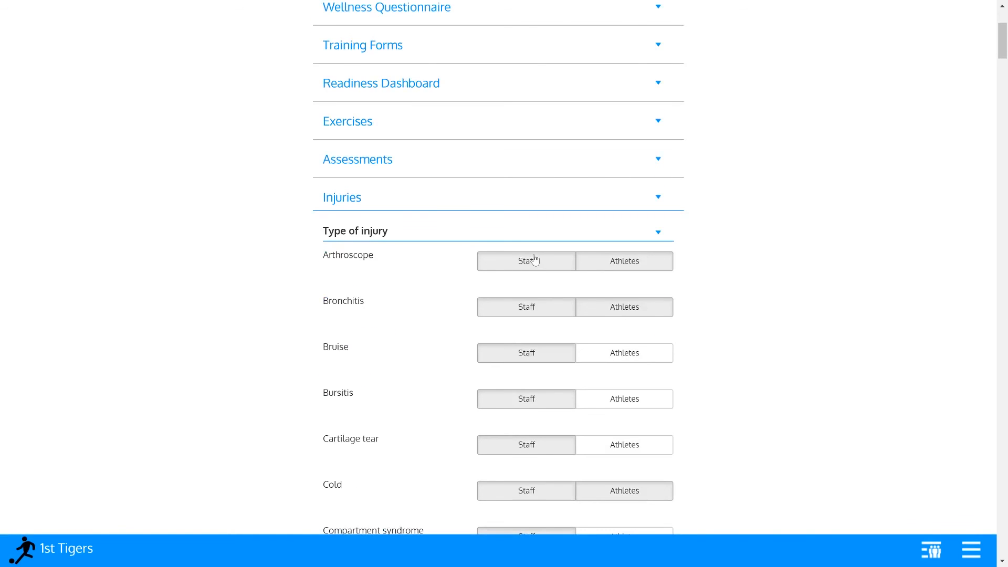
- Make Arthroscope injuries visible to staff and athletes, then save with Apply to all teams ticked
click(513, 262)
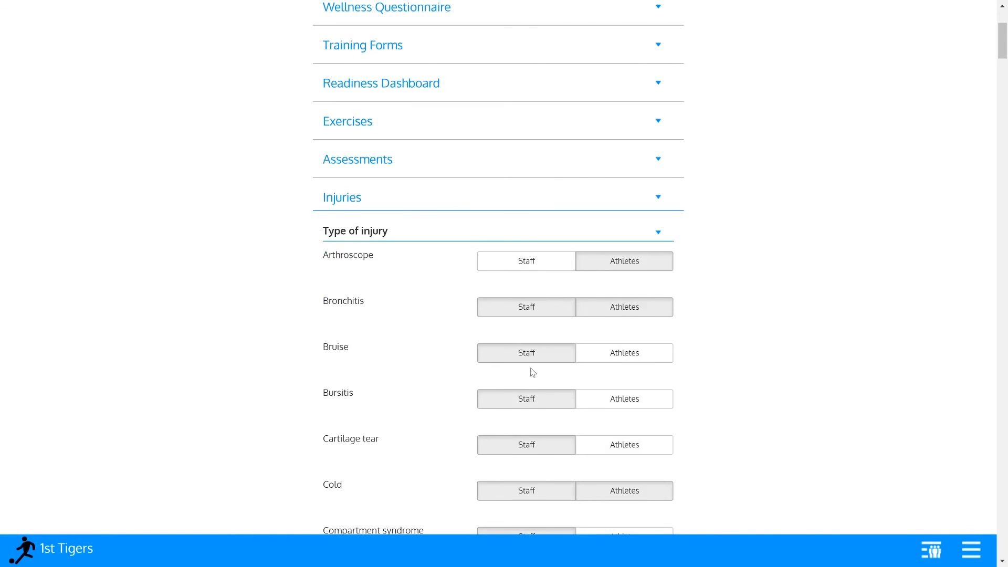
click(598, 261)
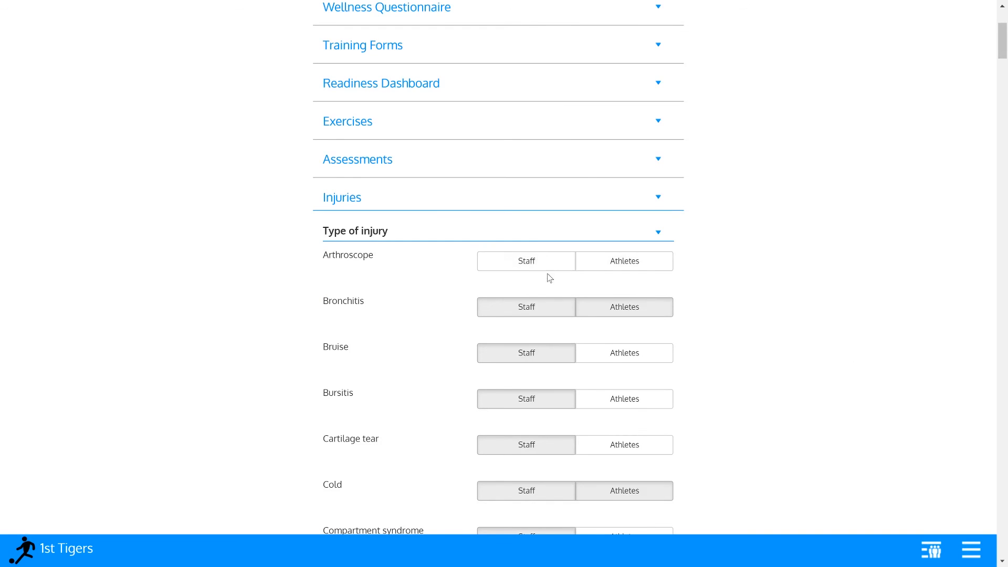
scroll(591, 374, down, 20)
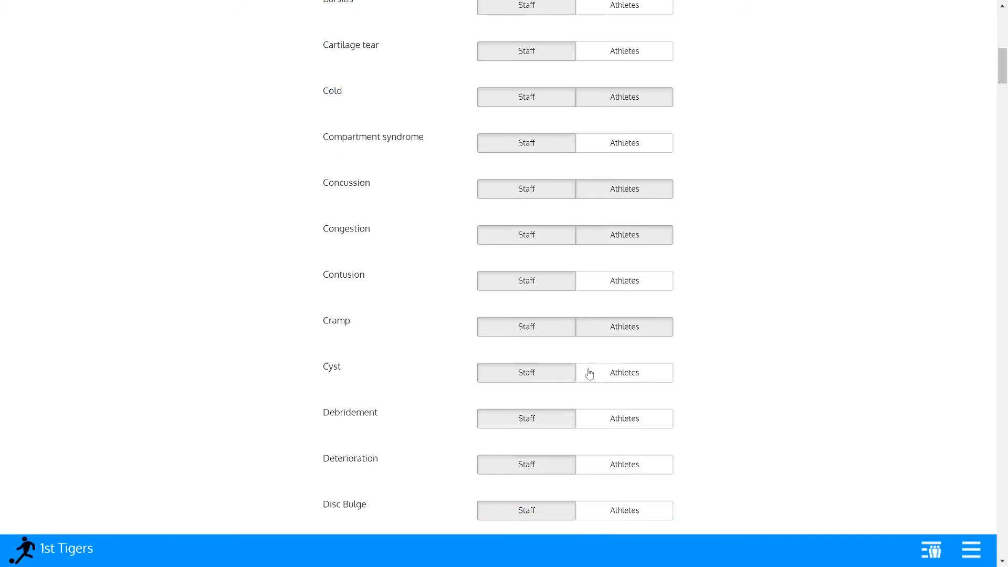
scroll(589, 373, down, 20)
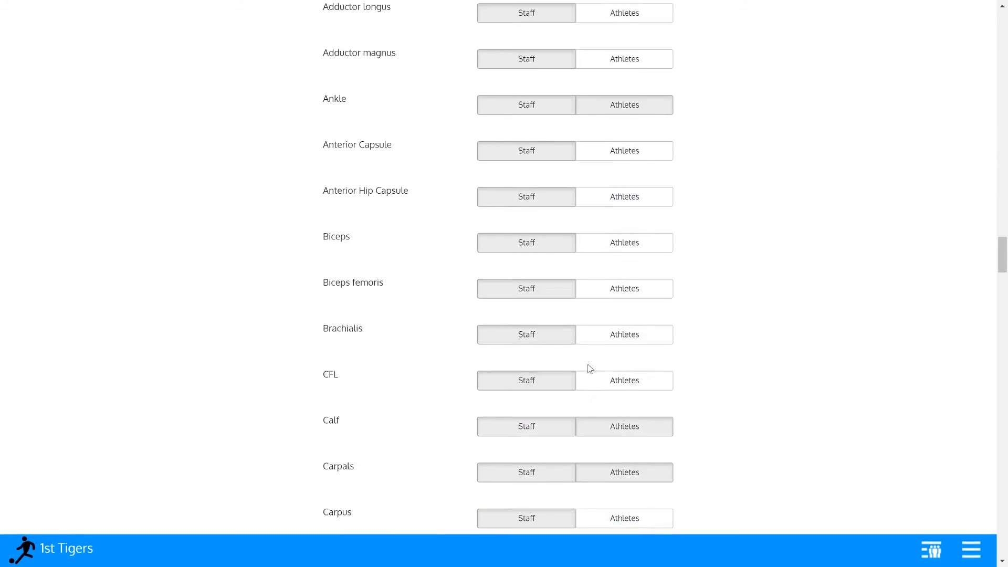
scroll(591, 369, down, 20)
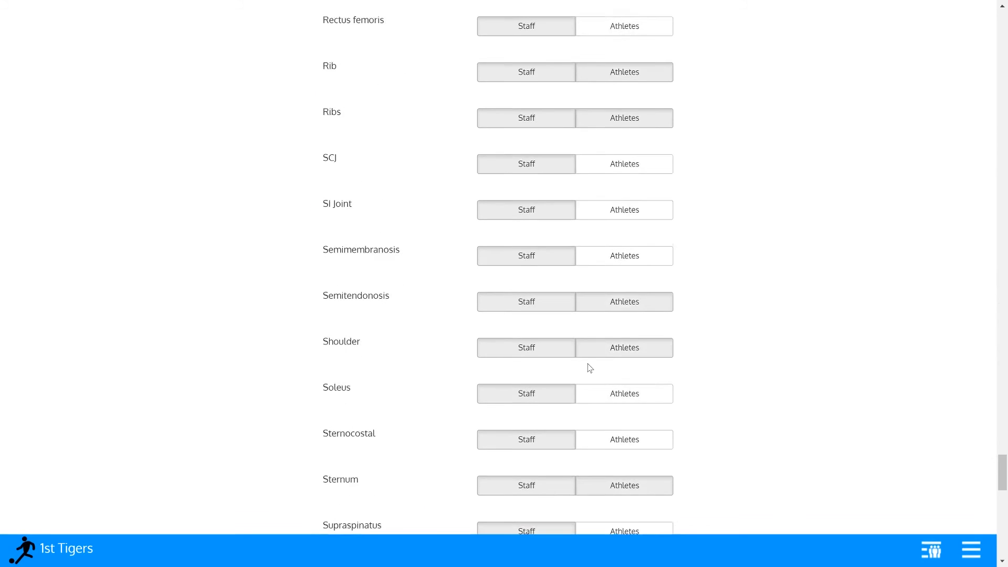
scroll(590, 367, down, 2)
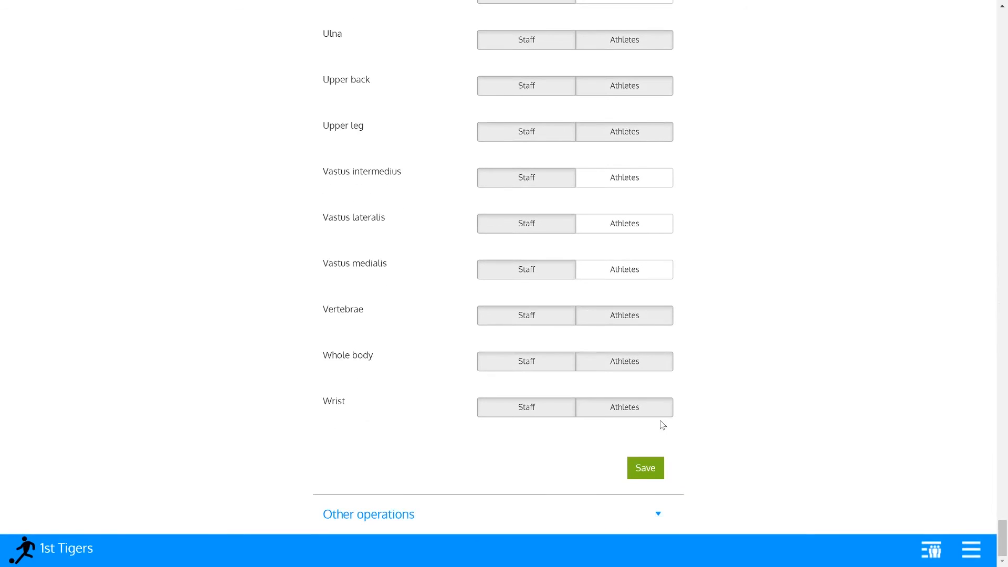
click(651, 468)
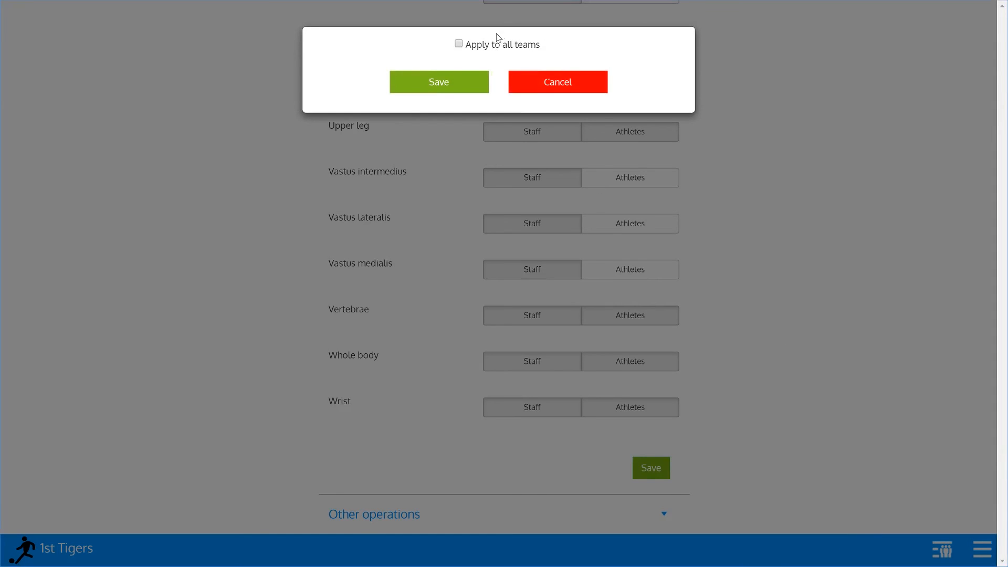
click(458, 45)
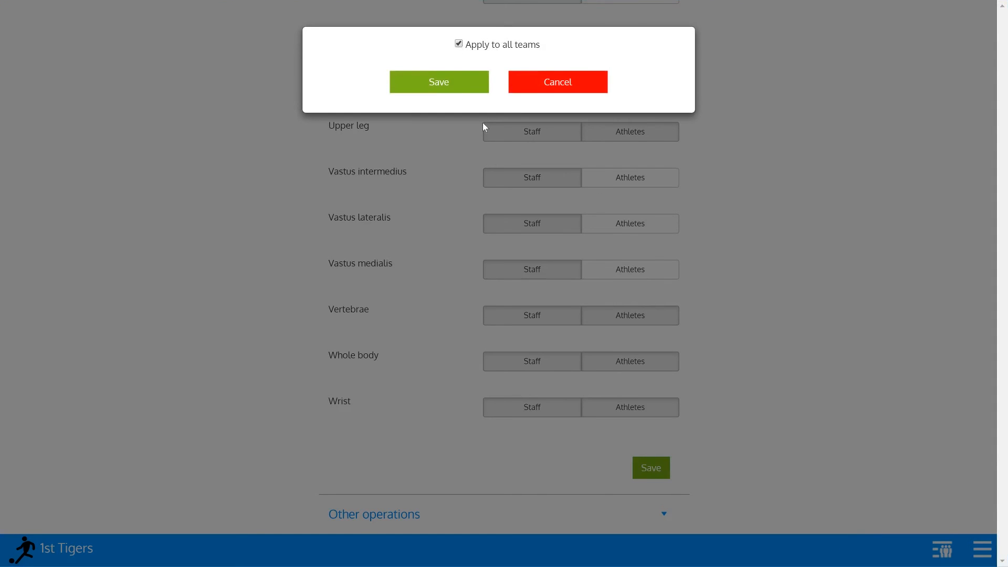